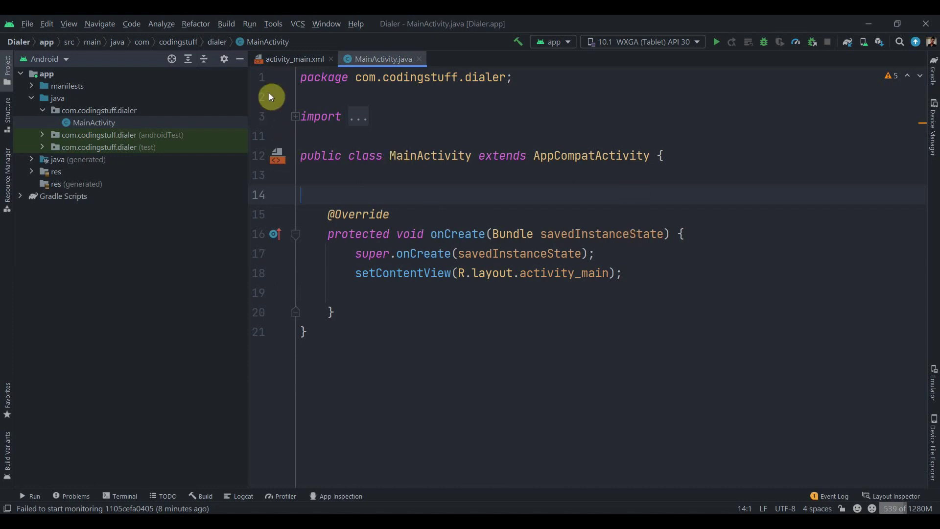
# Place a new Button onto the activity_main layout in Design view.
pyautogui.click(273, 61)
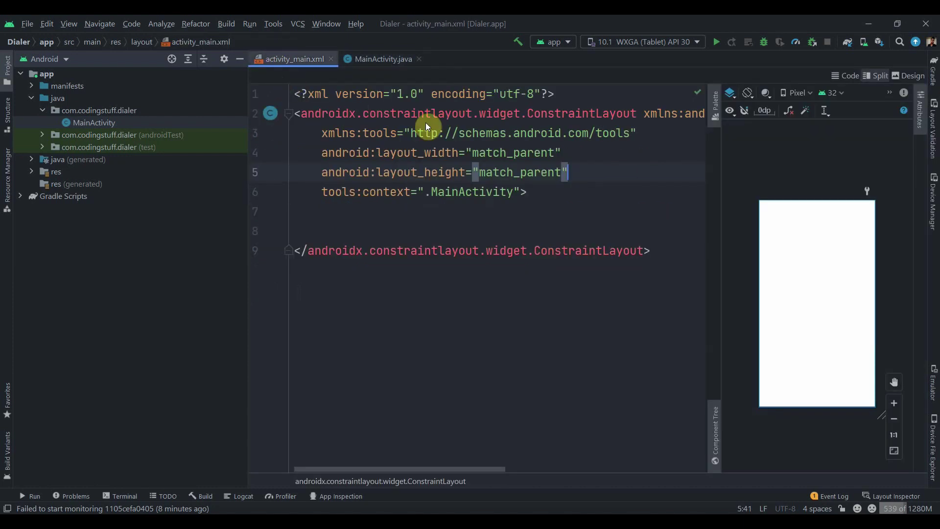
pyautogui.click(896, 79)
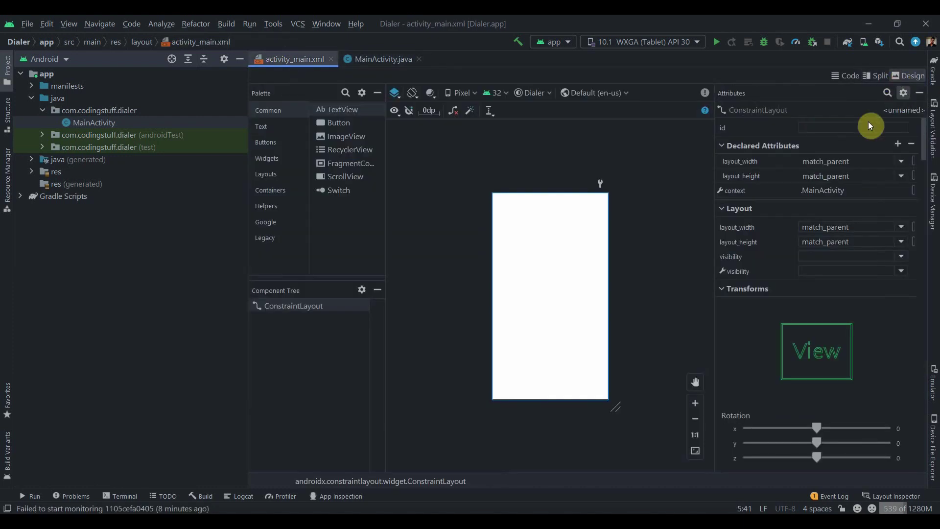
pyautogui.click(341, 123)
pyautogui.moveTo(341, 123); pyautogui.dragTo(540, 312)
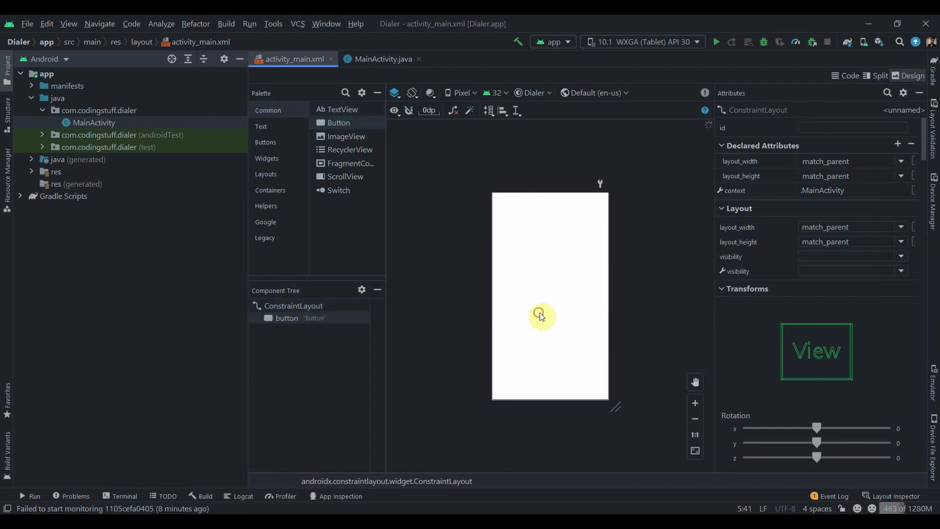
# Centre the button horizontally and vertically in its parent, keeping the id 'button'.
pyautogui.click(501, 111)
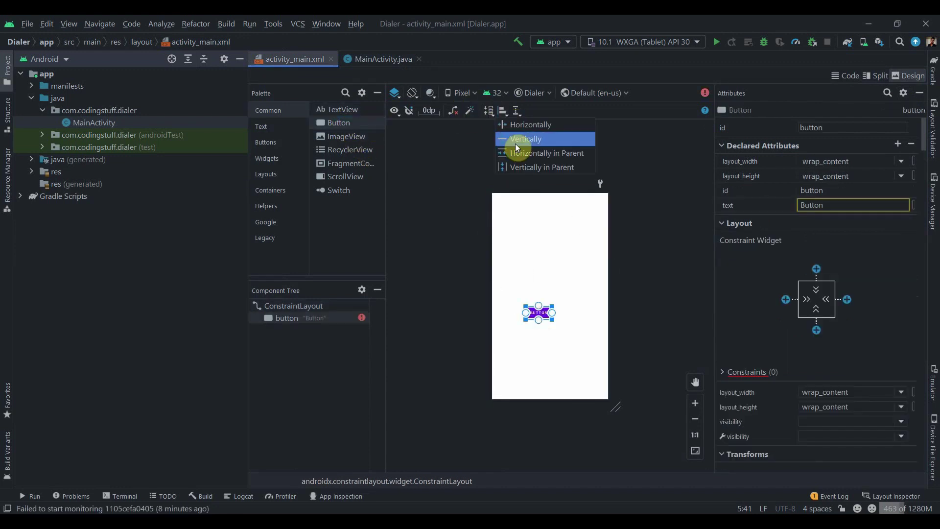
pyautogui.click(523, 152)
pyautogui.click(499, 110)
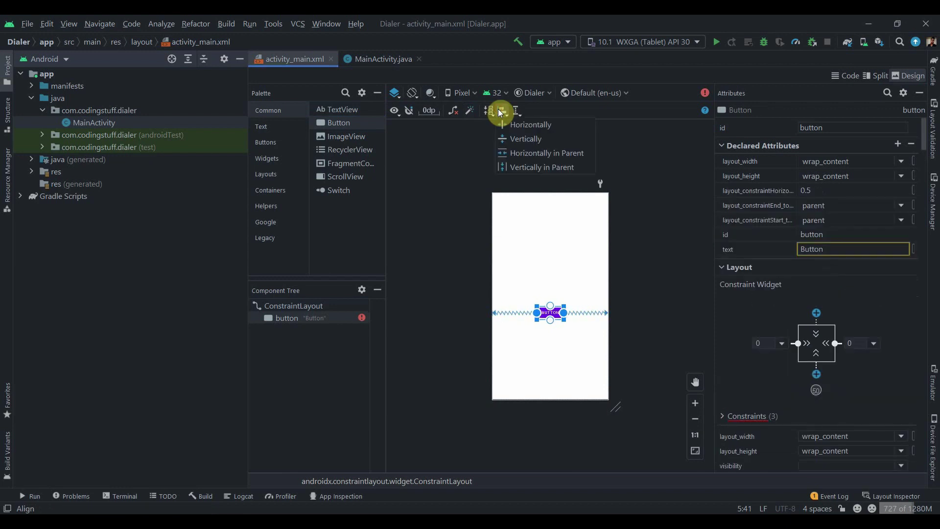
pyautogui.click(525, 167)
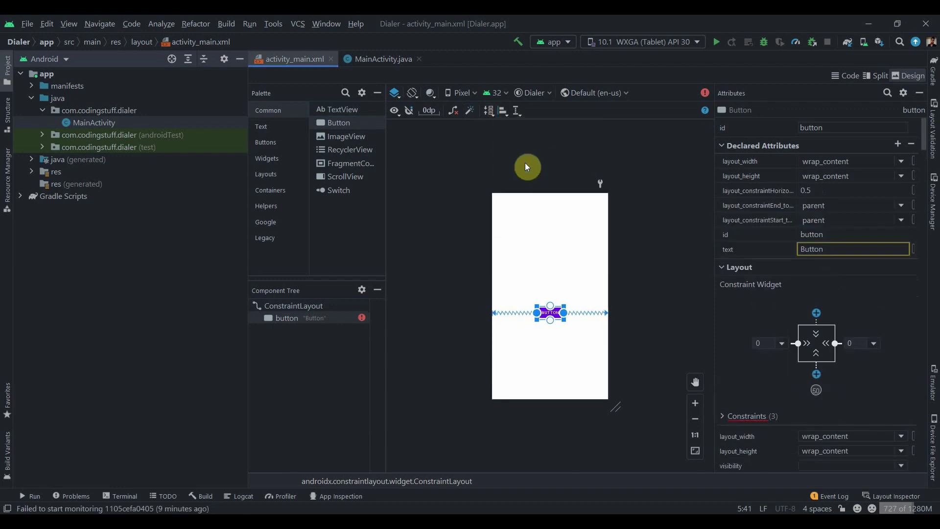
pyautogui.doubleClick(830, 127)
pyautogui.press('Return')
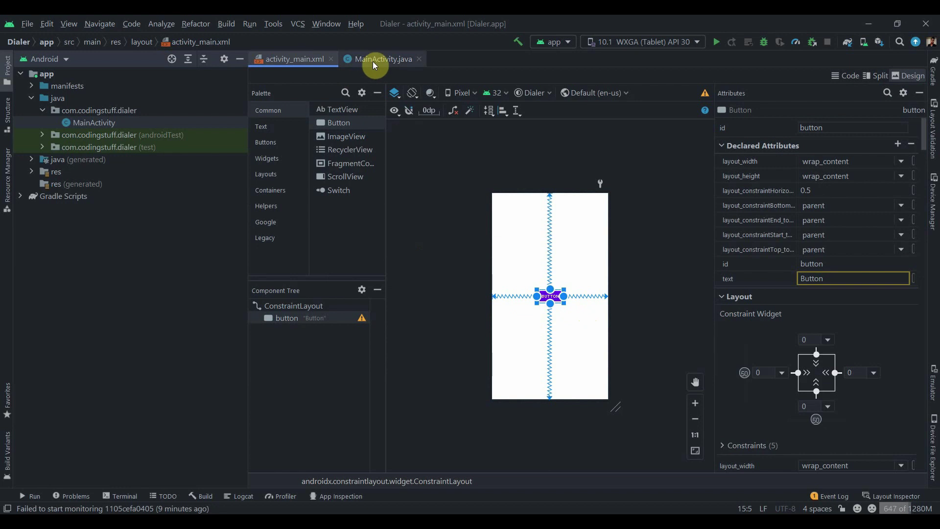
# Declare a 'private Button button;' field in MainActivity.
pyautogui.click(372, 61)
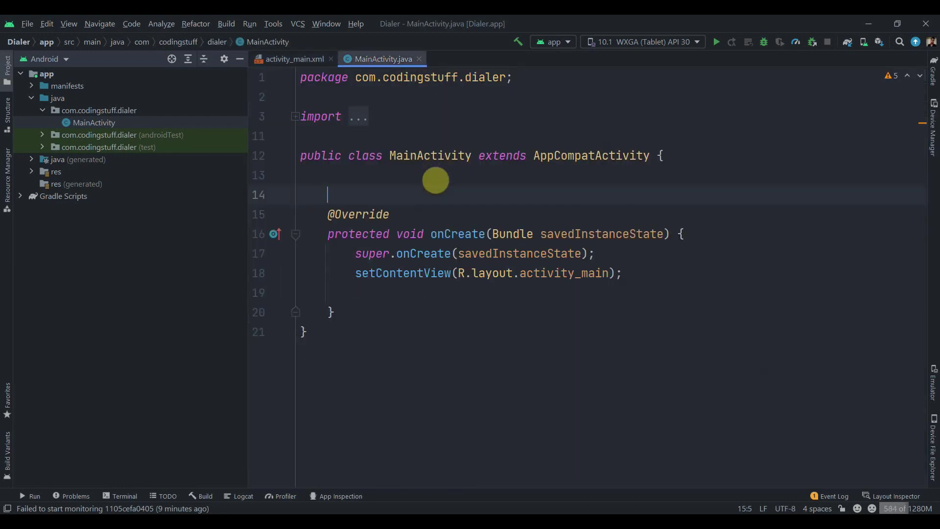
pyautogui.write('private ')
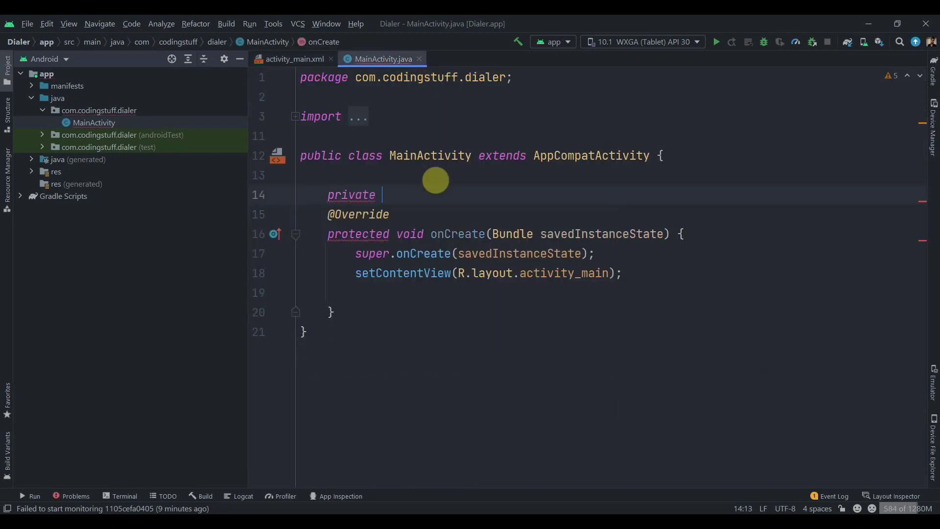
pyautogui.write('But')
pyautogui.press('Return')
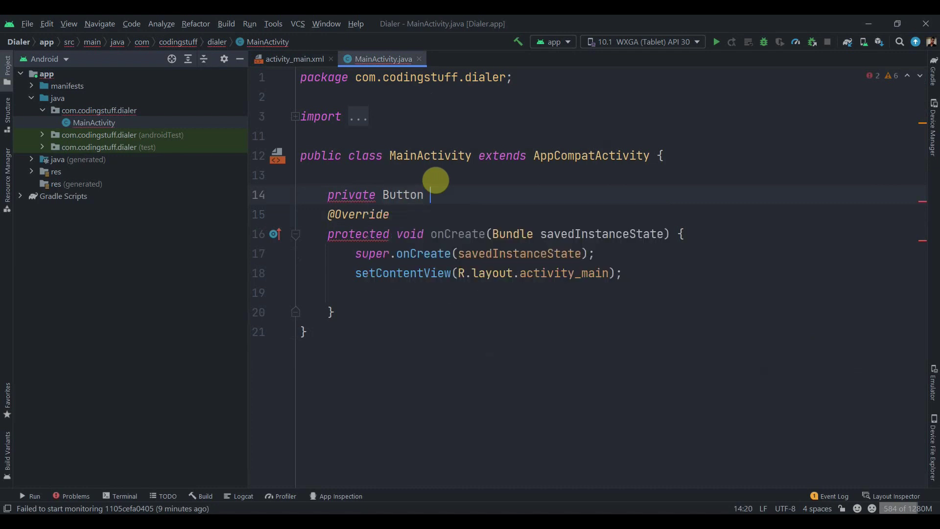
pyautogui.write('b')
pyautogui.press('Return')
pyautogui.press('Return')
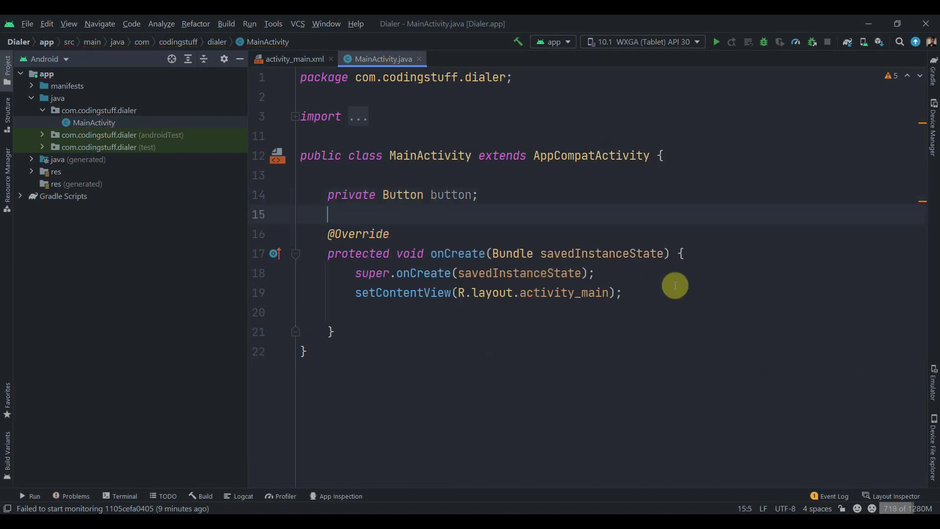
# In onCreate, bind button with findViewById(R.id.button) and start setOnClickListener.
pyautogui.press('Return')
pyautogui.press('Return')
pyautogui.write('bu')
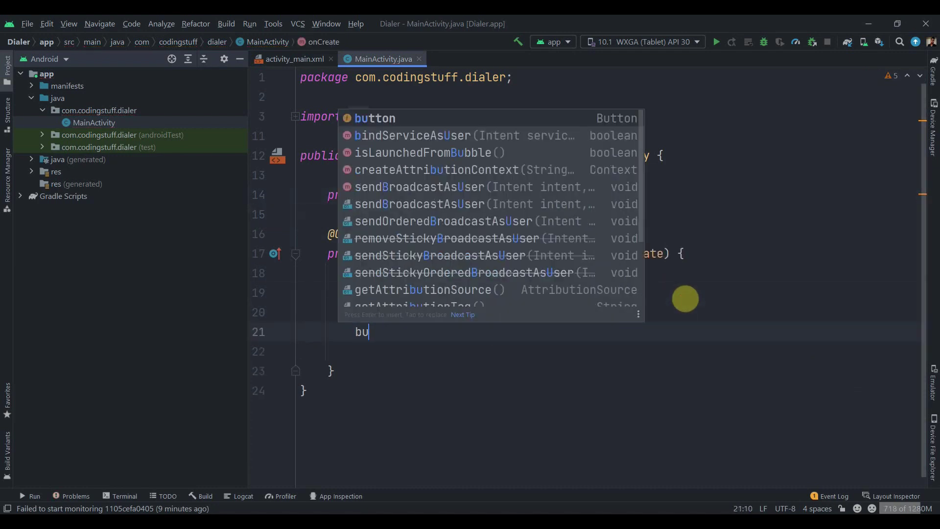
pyautogui.press('Return')
pyautogui.write('= fi')
pyautogui.write('n')
pyautogui.press('Return')
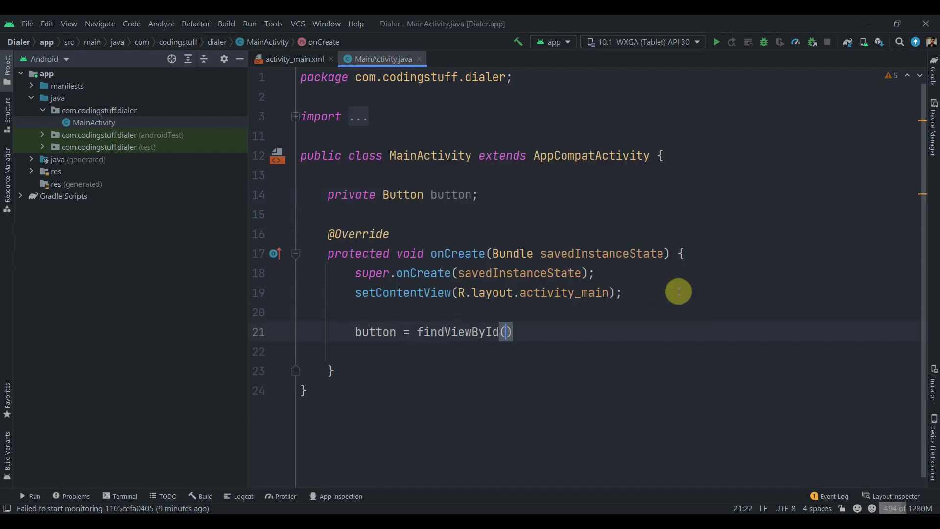
pyautogui.write('R.id.')
pyautogui.press('Return')
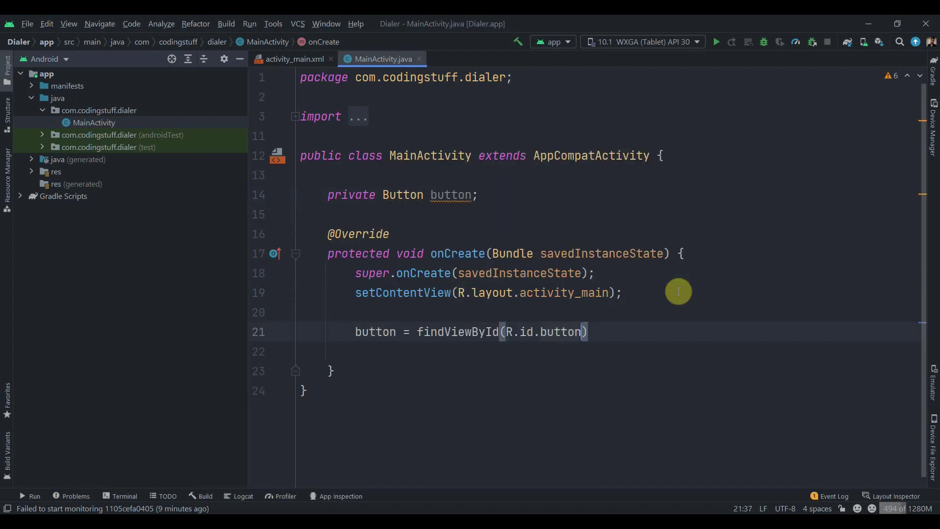
pyautogui.write(';')
pyautogui.press('Return')
pyautogui.write('bu')
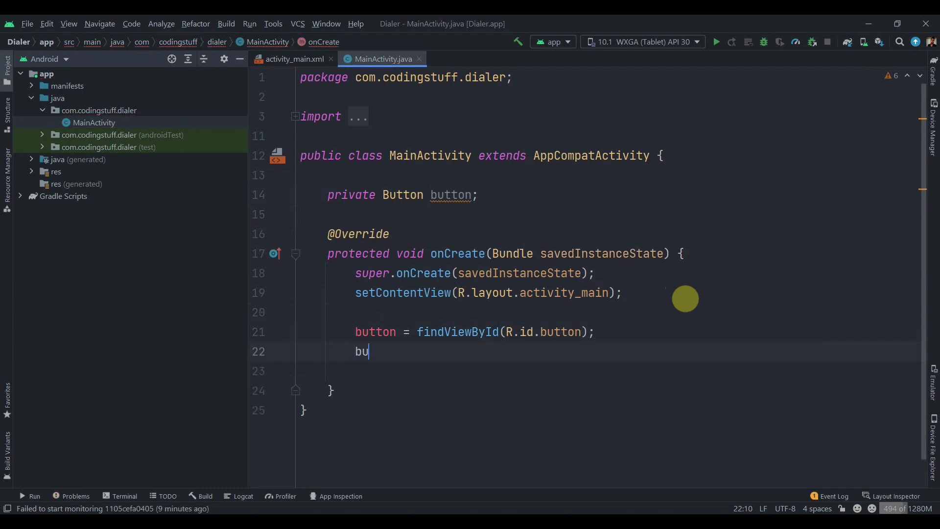
pyautogui.press('Return')
pyautogui.write('.set')
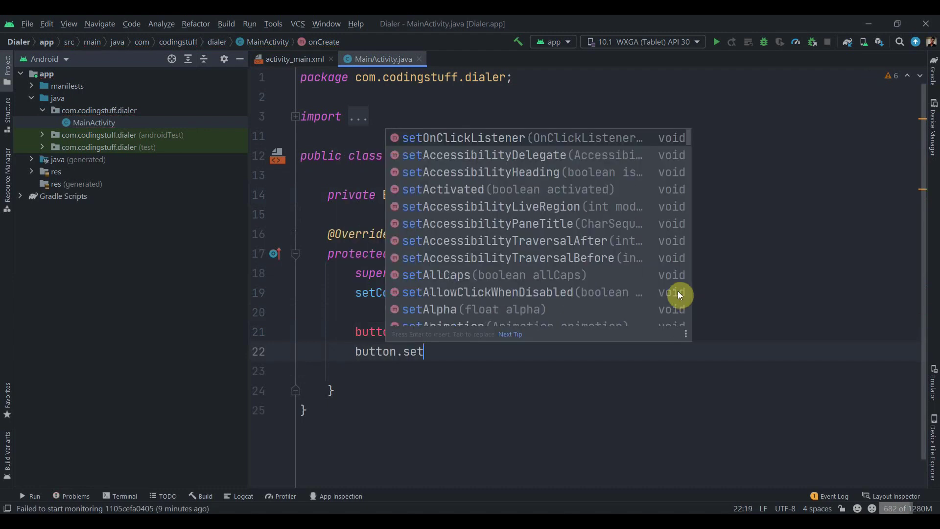
pyautogui.press('Return')
pyautogui.write('new ')
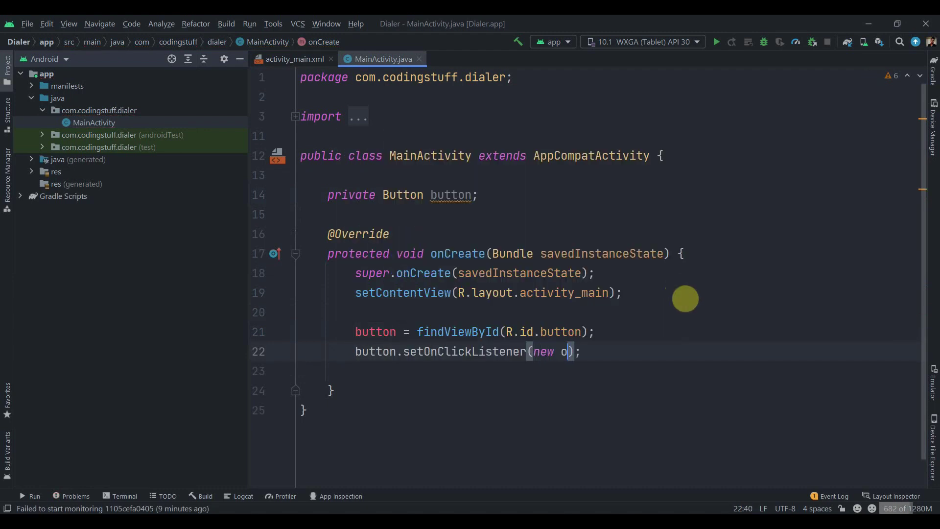
pyautogui.write('On')
pyautogui.press('Return')
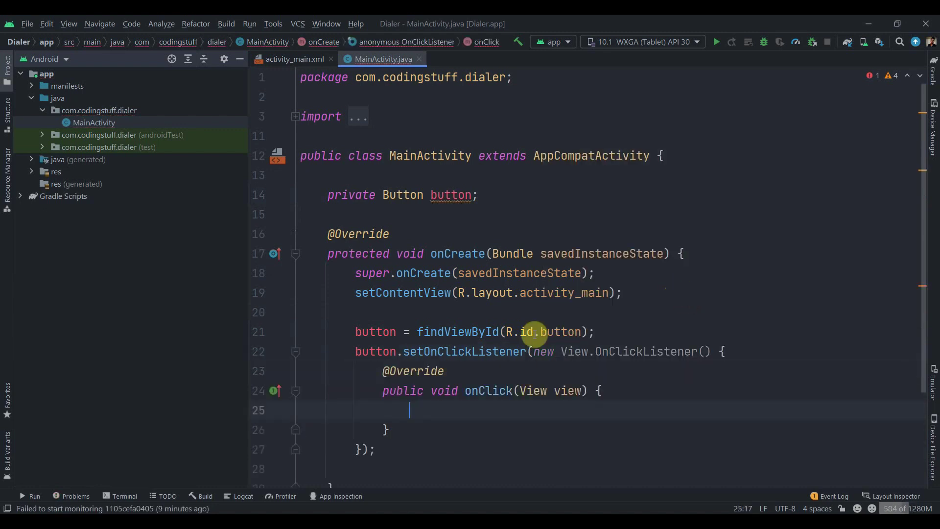
# Change the button's text attribute to 'Call Now' in the Attributes panel.
pyautogui.click(297, 58)
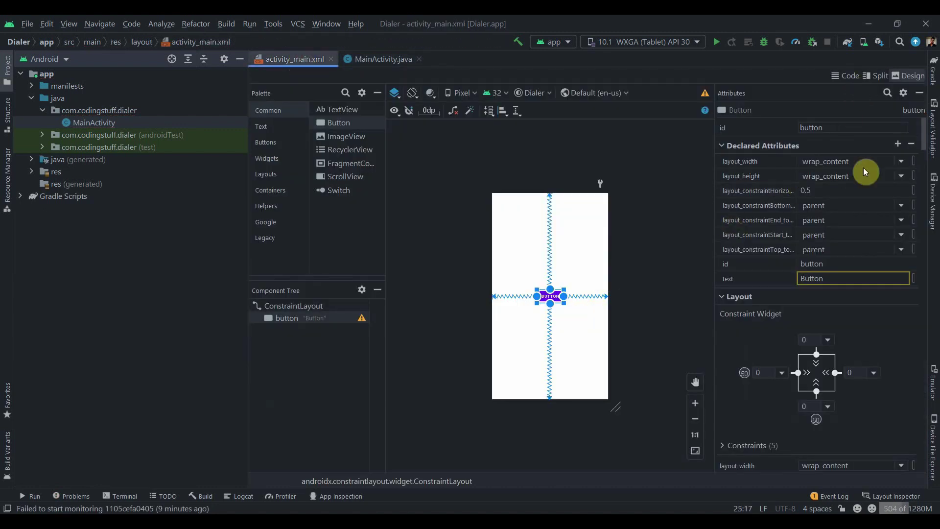
pyautogui.click(845, 280)
pyautogui.doubleClick(844, 278)
pyautogui.press('BackSpace')
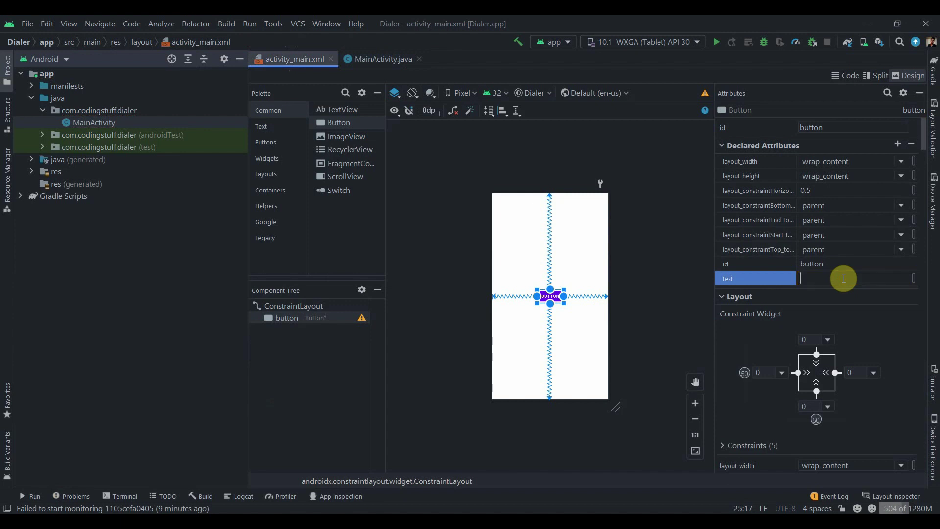
pyautogui.write('Call No')
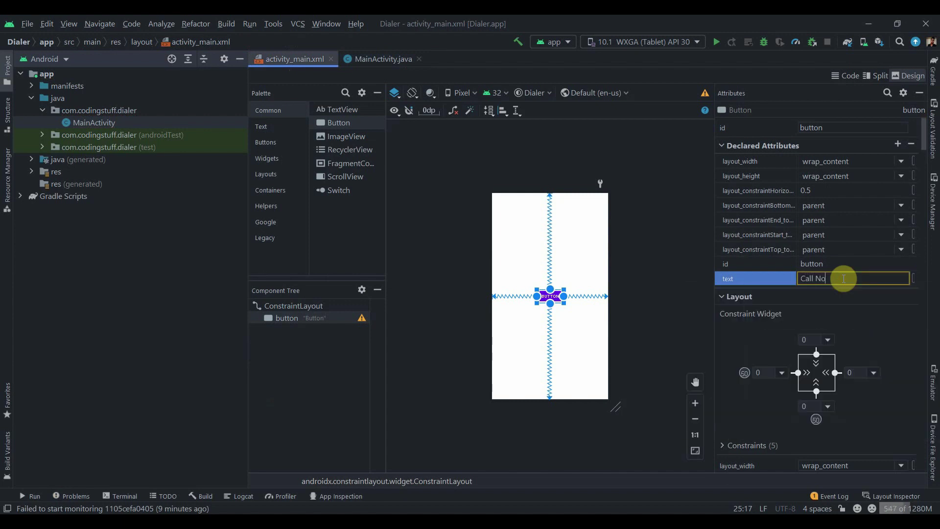
pyautogui.write('w')
pyautogui.press('Return')
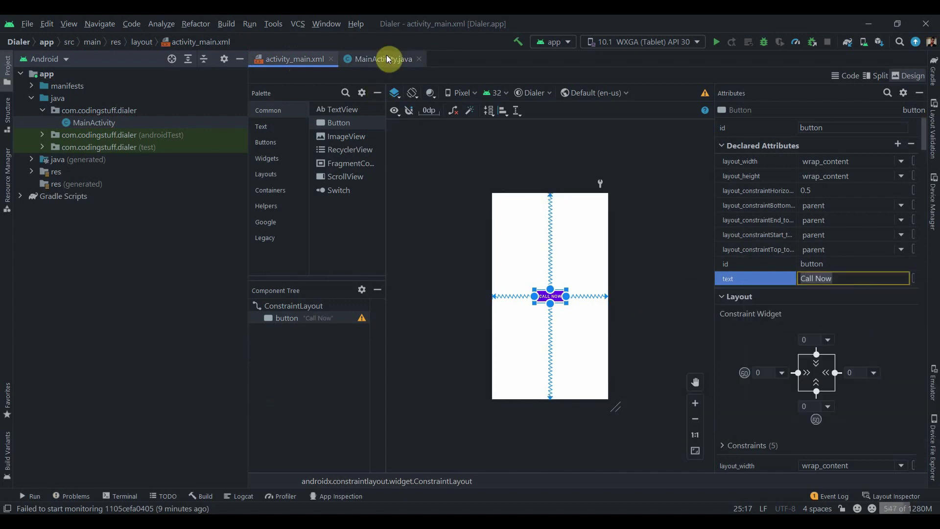
# Inside onClick, write 'Intent intent = new Intent(Intent.ACTION_DIAL);' and add a new line.
pyautogui.click(386, 59)
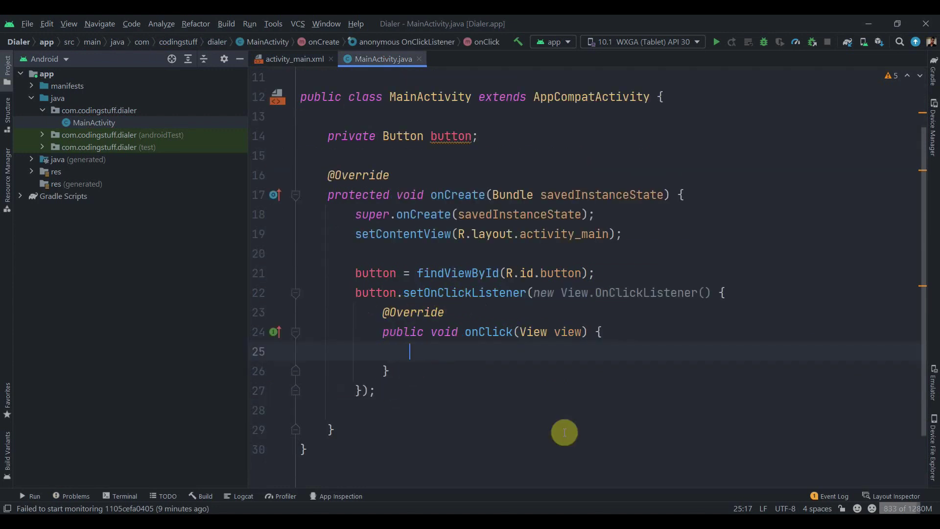
pyautogui.write('Intent')
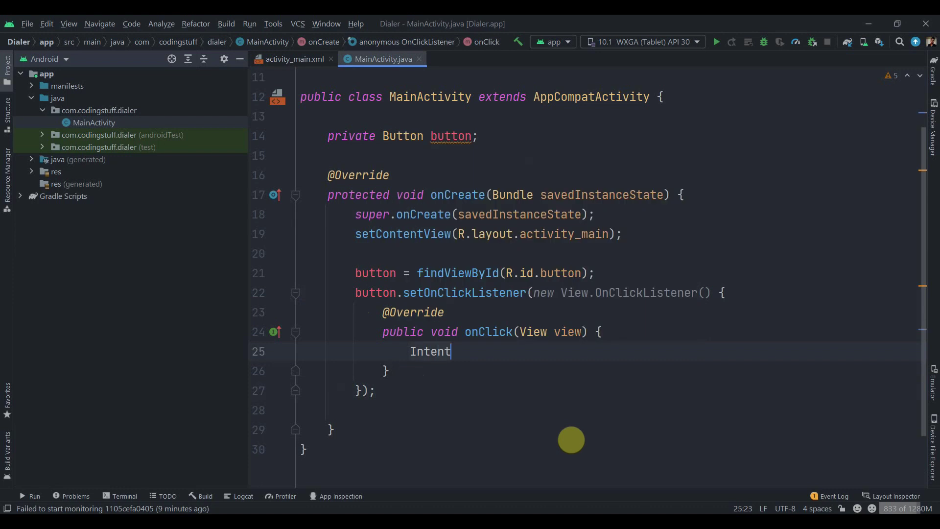
pyautogui.write(' in')
pyautogui.press('Return')
pyautogui.write('= ')
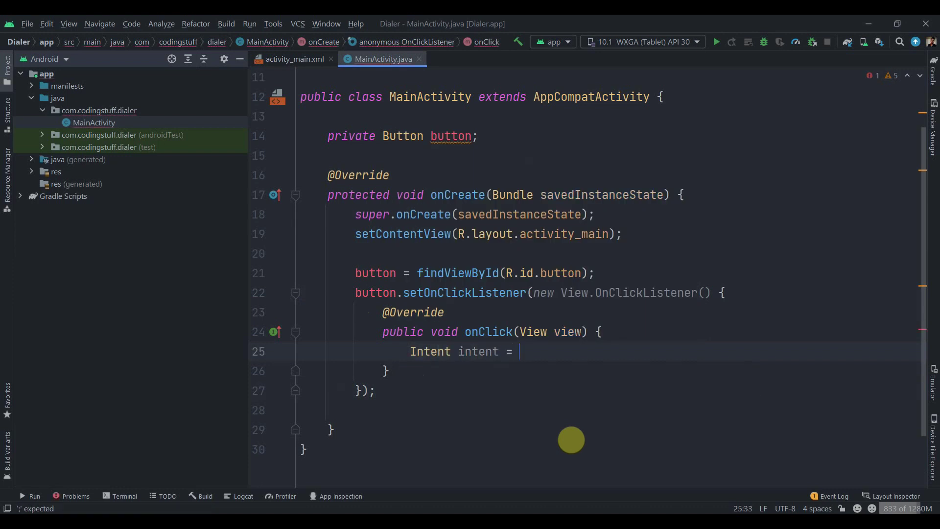
pyautogui.write('new In')
pyautogui.press('Return')
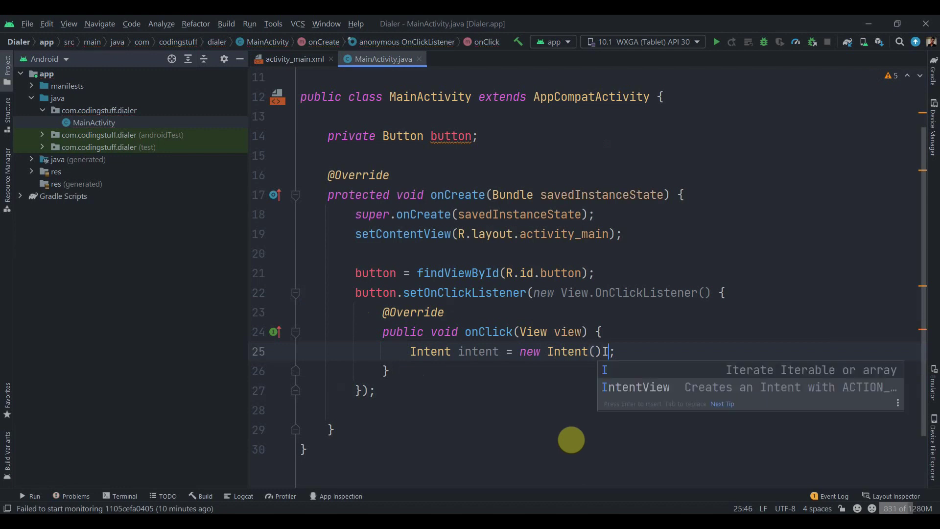
pyautogui.write(';')
pyautogui.press('Left')
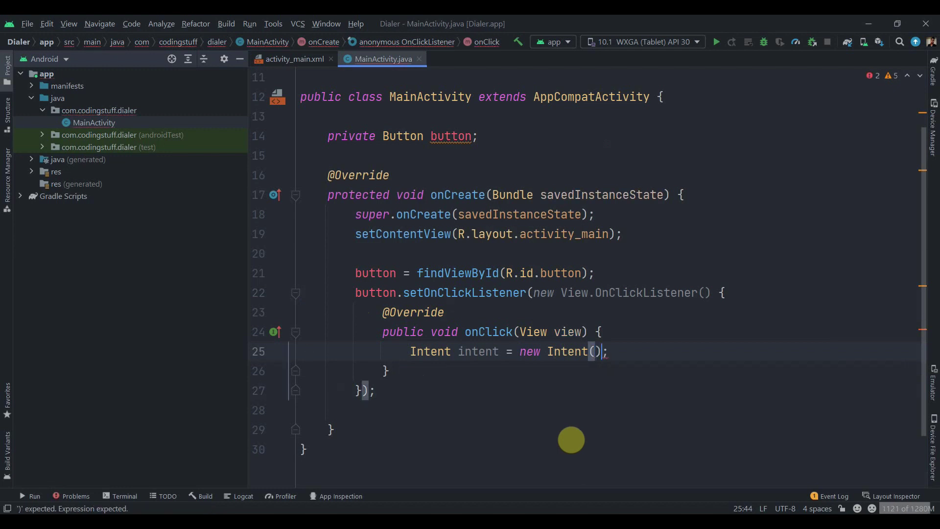
pyautogui.write('Int')
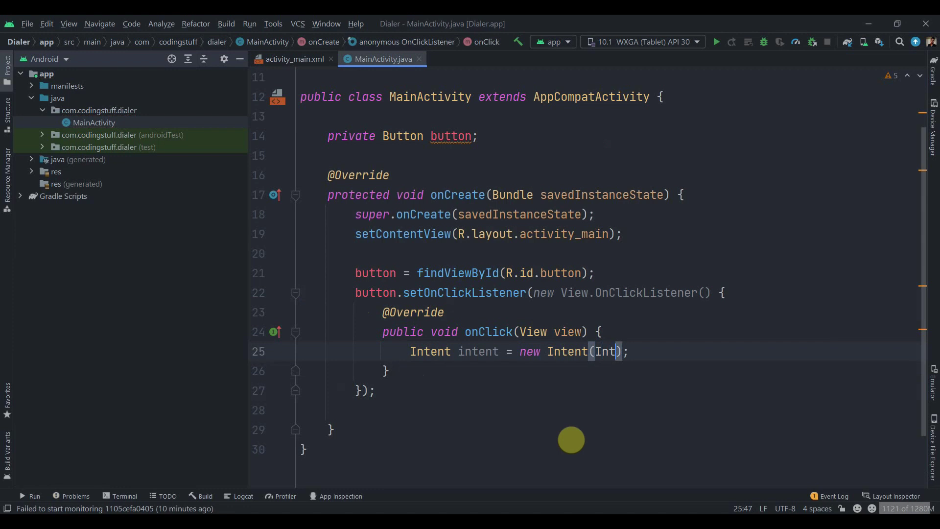
pyautogui.write('e')
pyautogui.press('Return')
pyautogui.write('.')
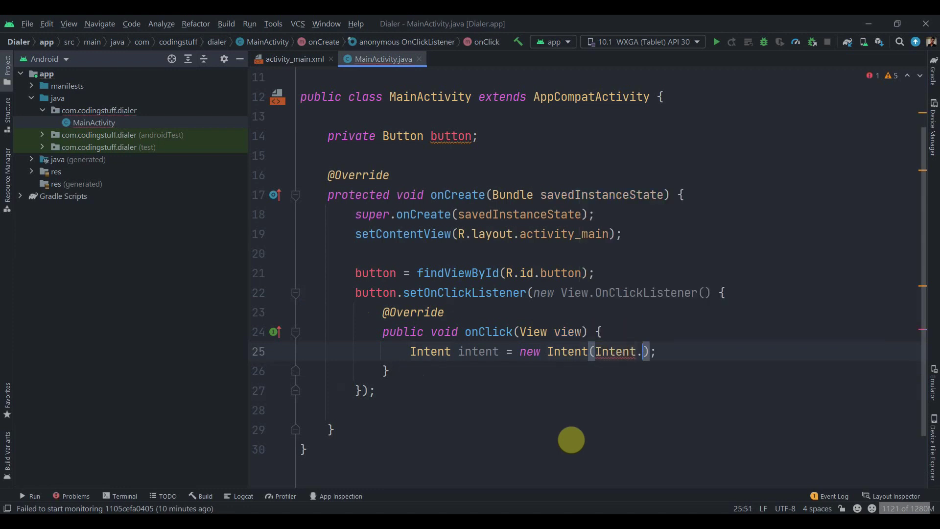
pyautogui.write('AC')
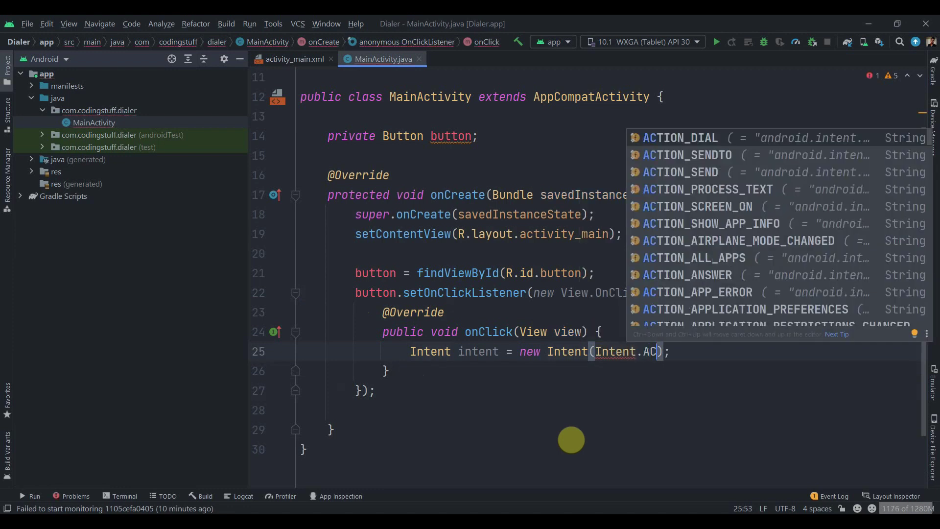
pyautogui.press('Return')
pyautogui.press('End')
pyautogui.press('Return')
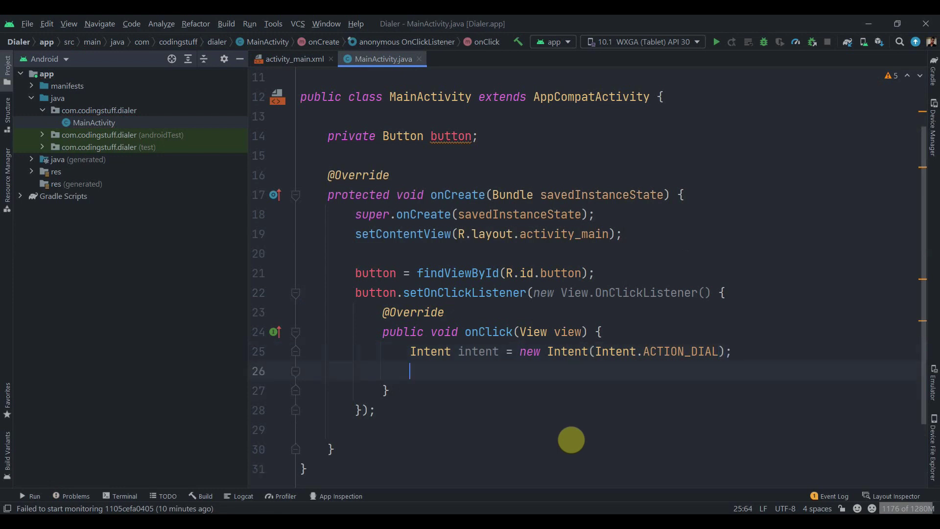
pyautogui.press('BackSpace')
pyautogui.press('Return')
pyautogui.write('intent.')
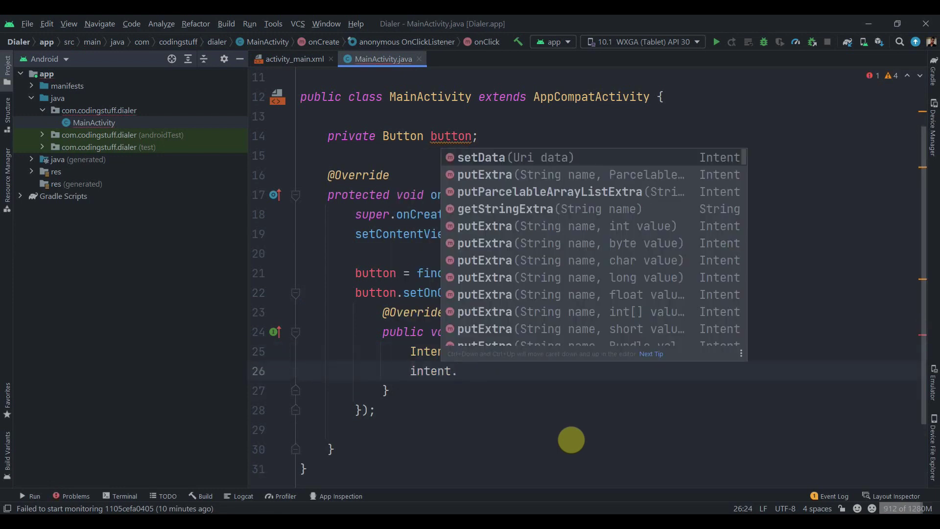
pyautogui.write('set')
# Add intent.setData(Uri.parse("tel:111111111")); to the click handler.
pyautogui.press('Return')
pyautogui.write('U')
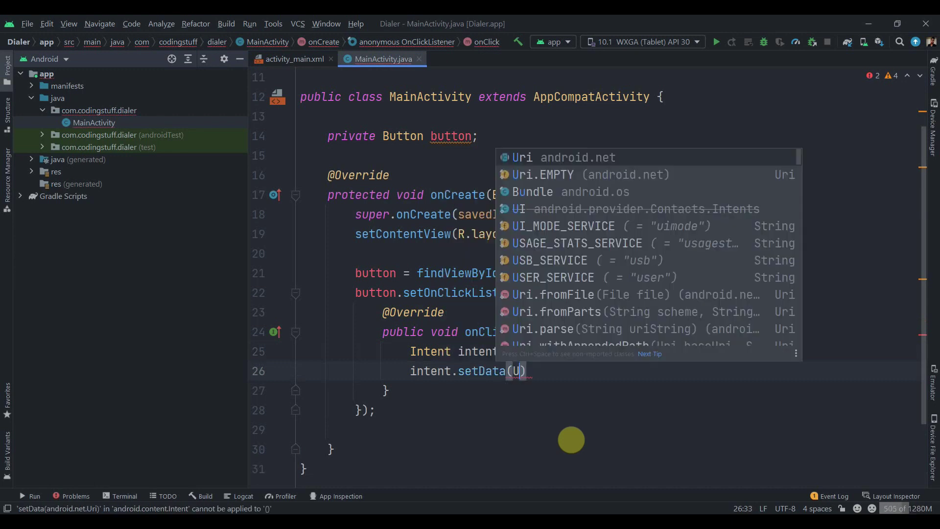
pyautogui.write('ri.pa')
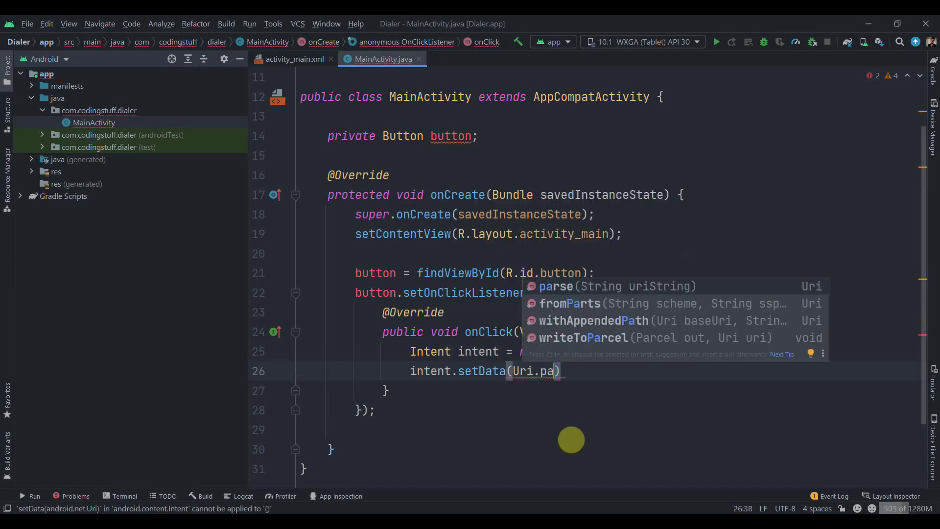
pyautogui.press('Return')
pyautogui.write('"tel:')
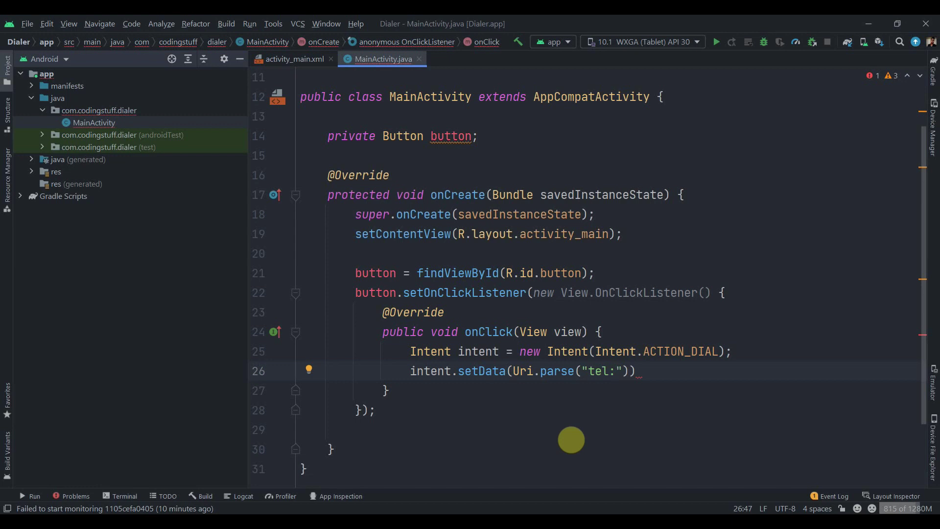
pyautogui.write('111111111')
pyautogui.press('Right')
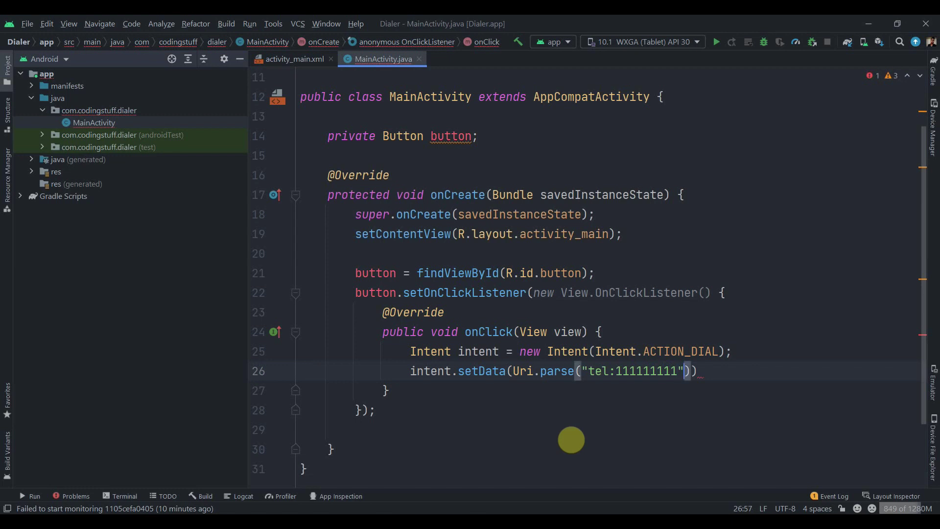
pyautogui.press('Right')
pyautogui.write(';')
# Add startActivity(intent); on the next line.
pyautogui.press('Return')
pyautogui.write('s')
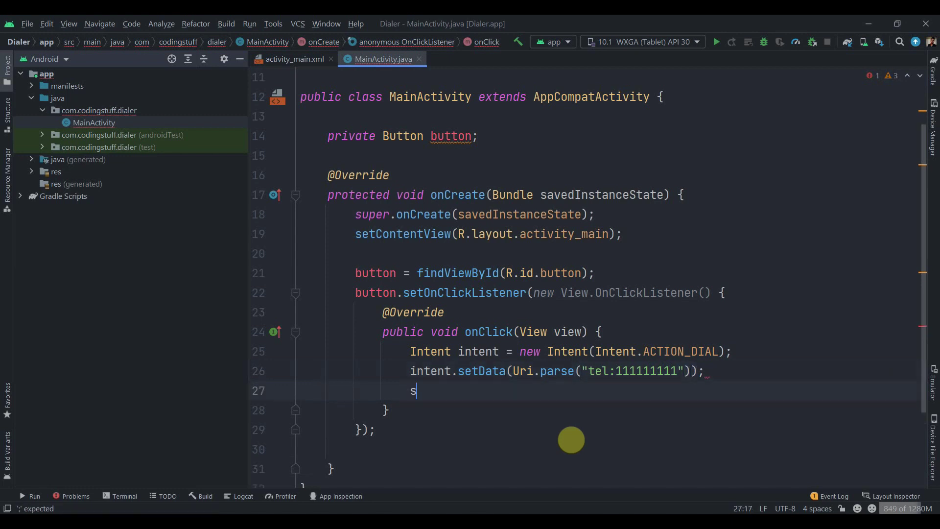
pyautogui.write('tar')
pyautogui.press('Return')
pyautogui.write('in')
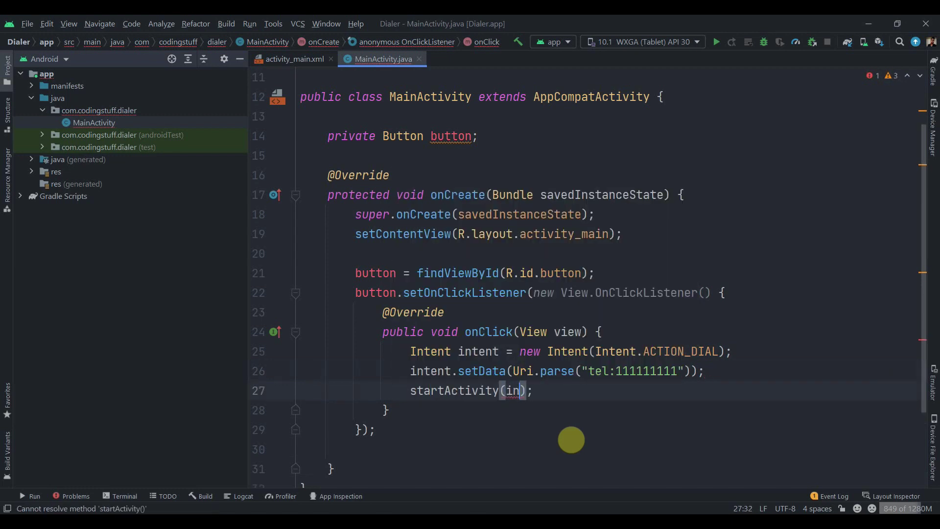
pyautogui.write('t')
pyautogui.press('Escape')
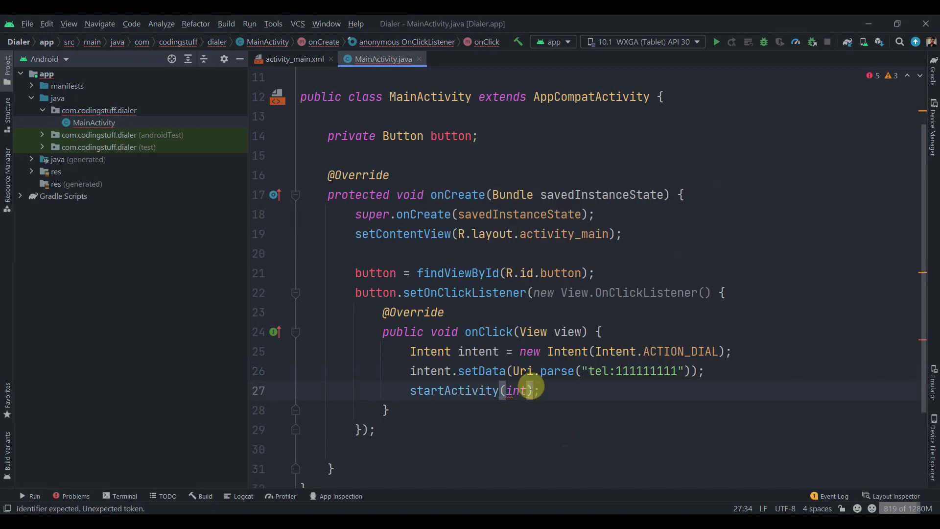
pyautogui.write('en')
pyautogui.press('Return')
pyautogui.press('Right')
pyautogui.press('Right')
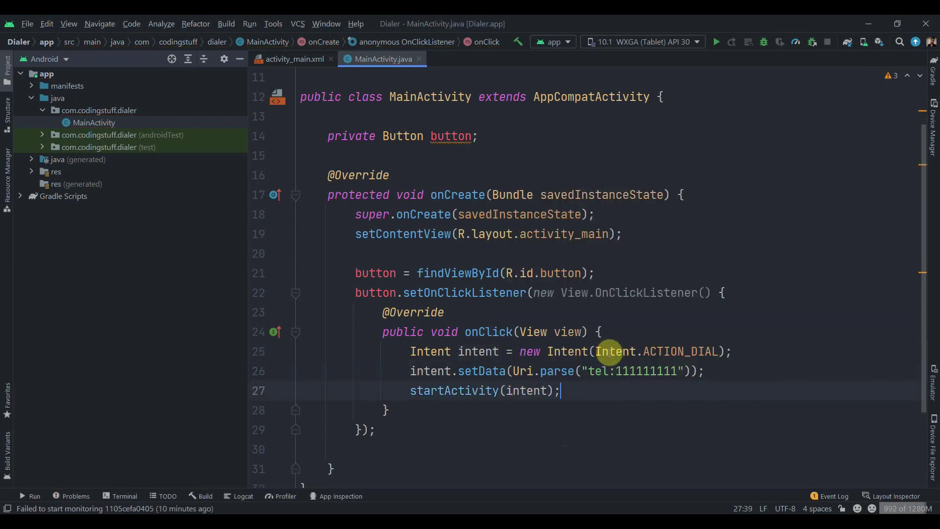
pyautogui.moveTo(615, 371); pyautogui.dragTo(593, 369)
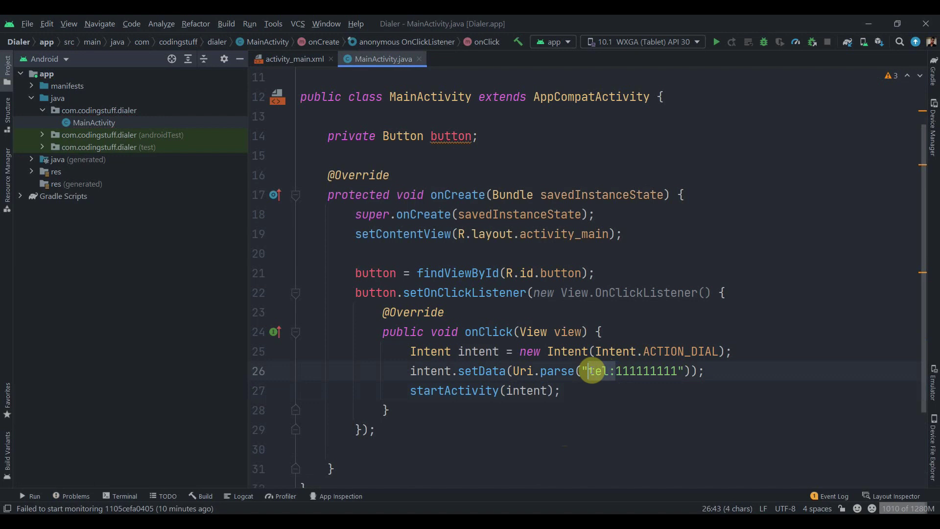
pyautogui.click(602, 364)
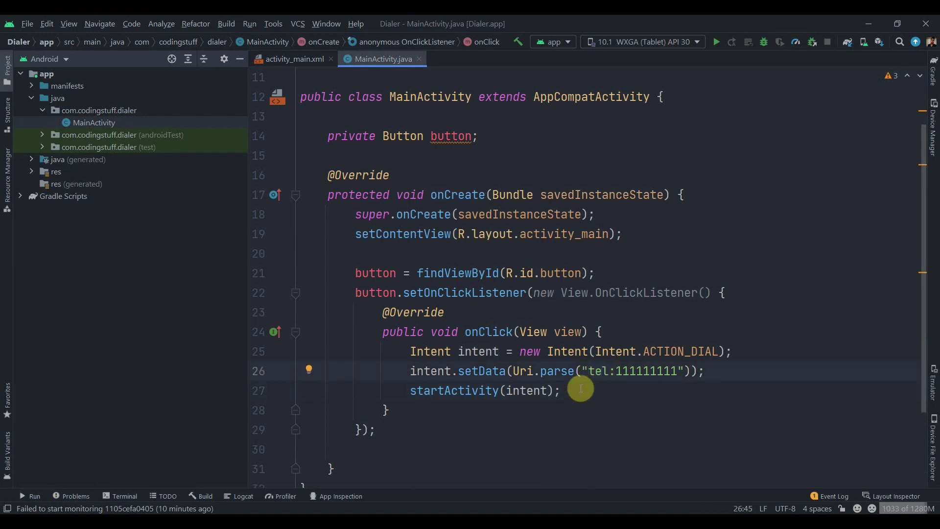
pyautogui.scroll(1, 572, 463)
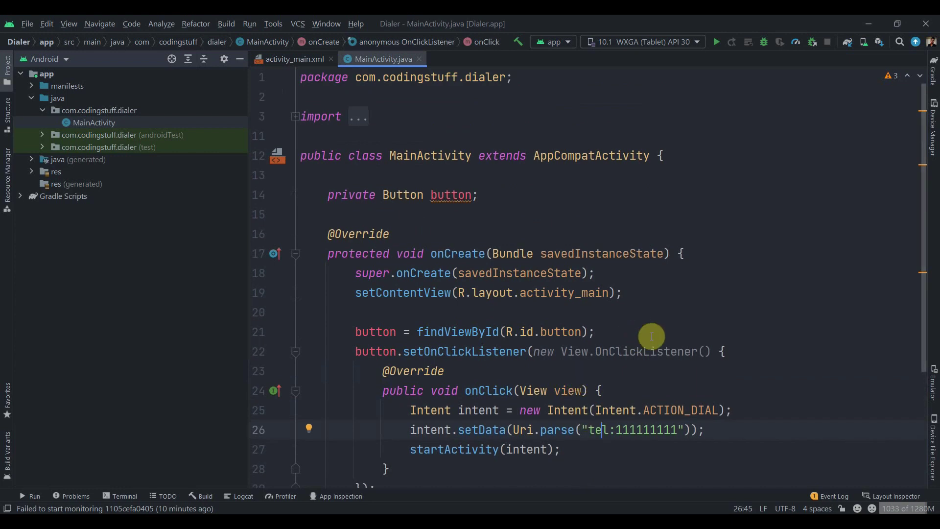
pyautogui.scroll(-2, 570, 371)
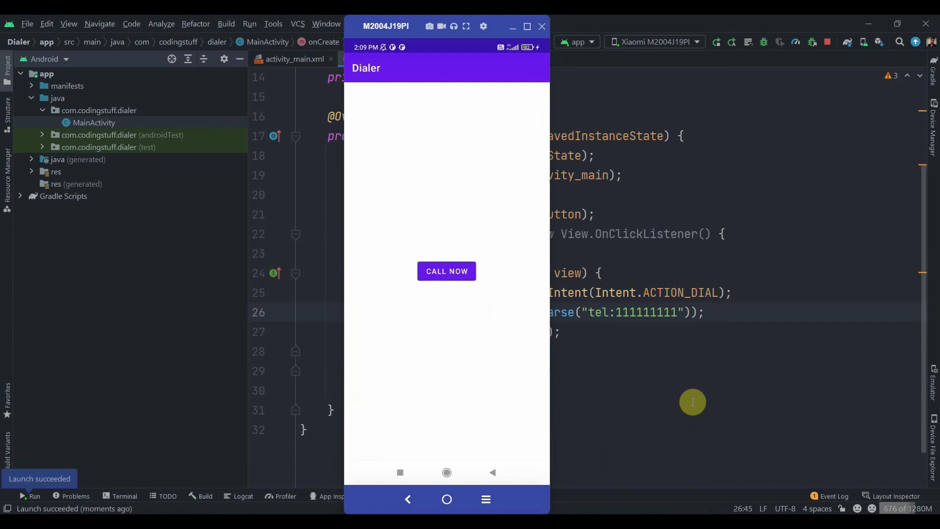
# Tap Call Now and confirm the dialer shows 111111111.
pyautogui.click(467, 274)
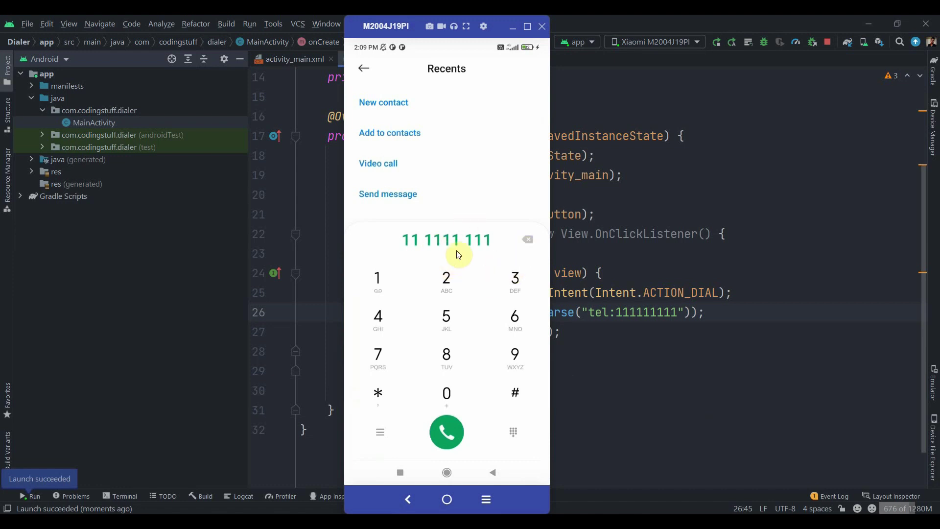
# Add a String number variable ("1111222") at the top of onClick.
pyautogui.click(656, 348)
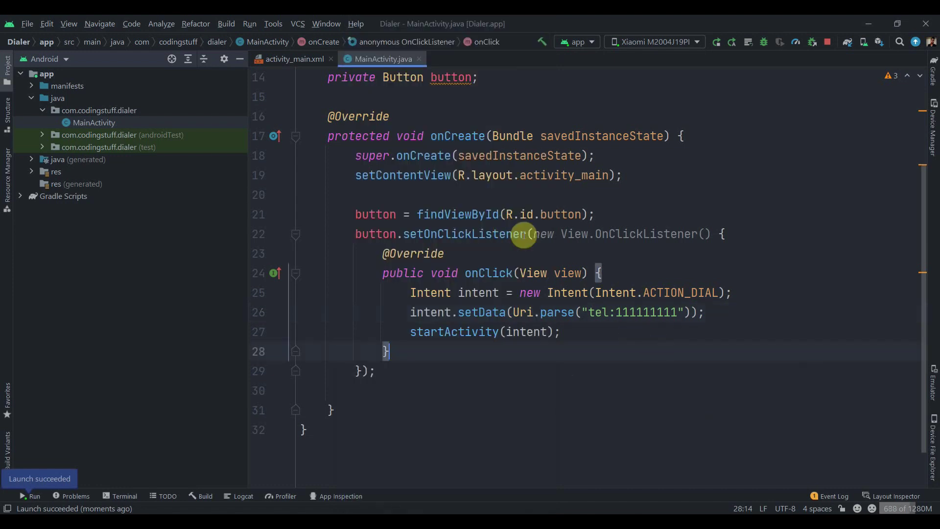
pyautogui.click(638, 268)
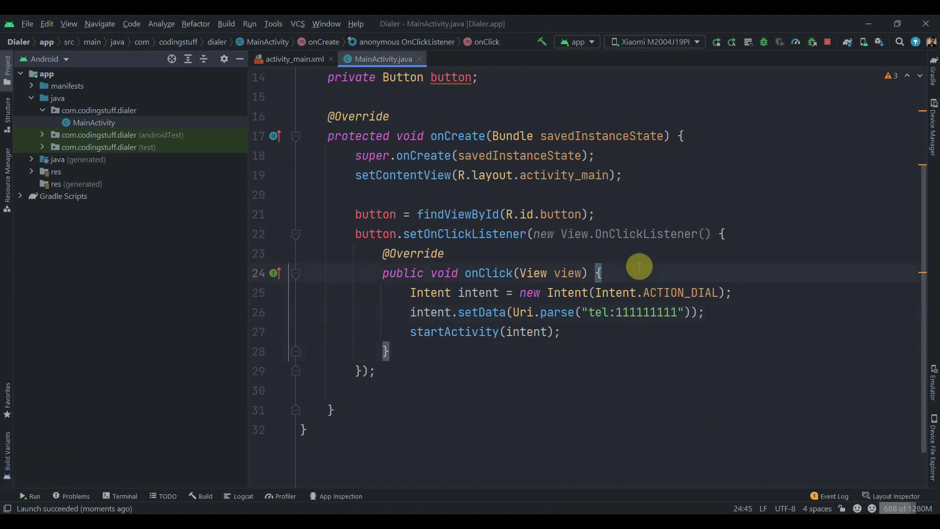
pyautogui.press('Return')
pyautogui.press('Return')
pyautogui.write('S')
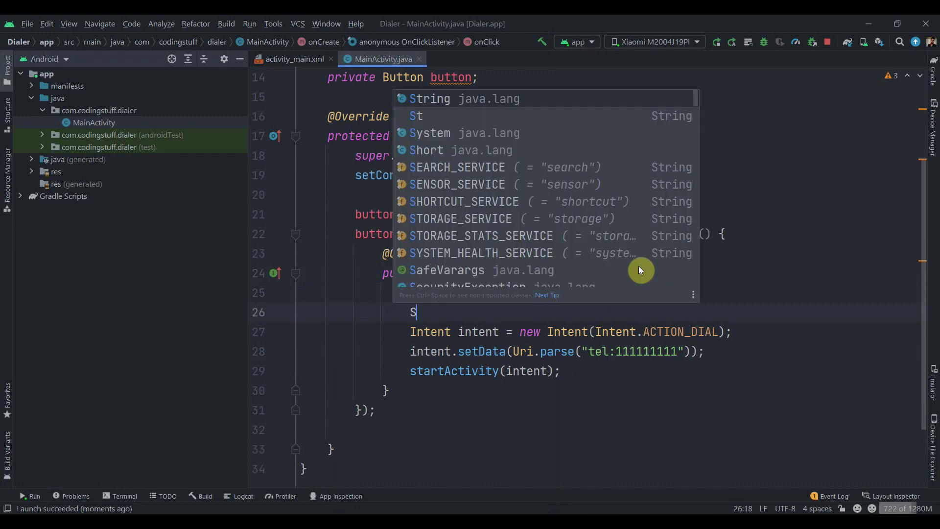
pyautogui.write('tring n')
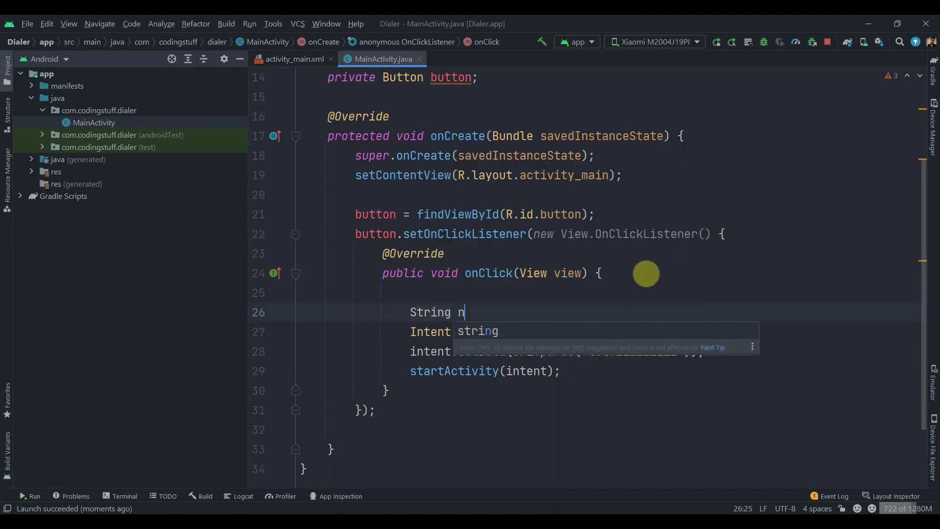
pyautogui.write('umber = ')
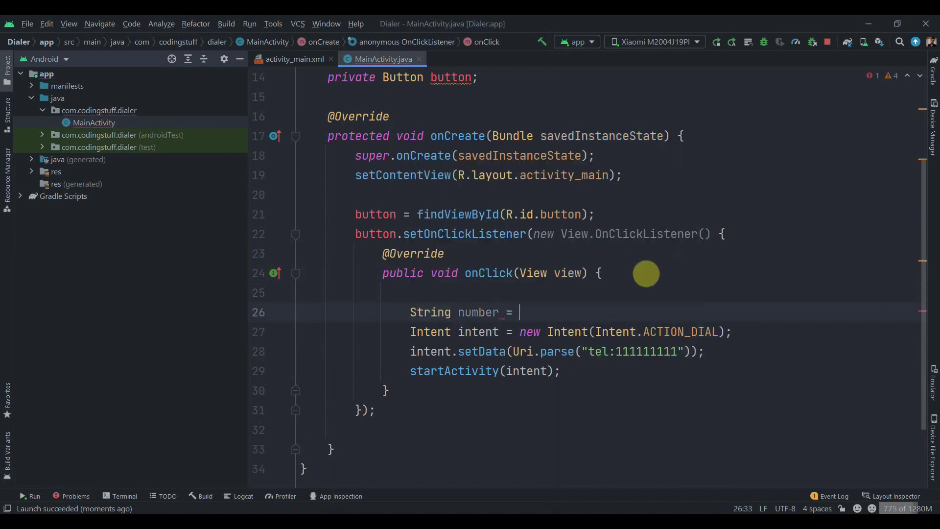
pyautogui.write('"1111222"2')
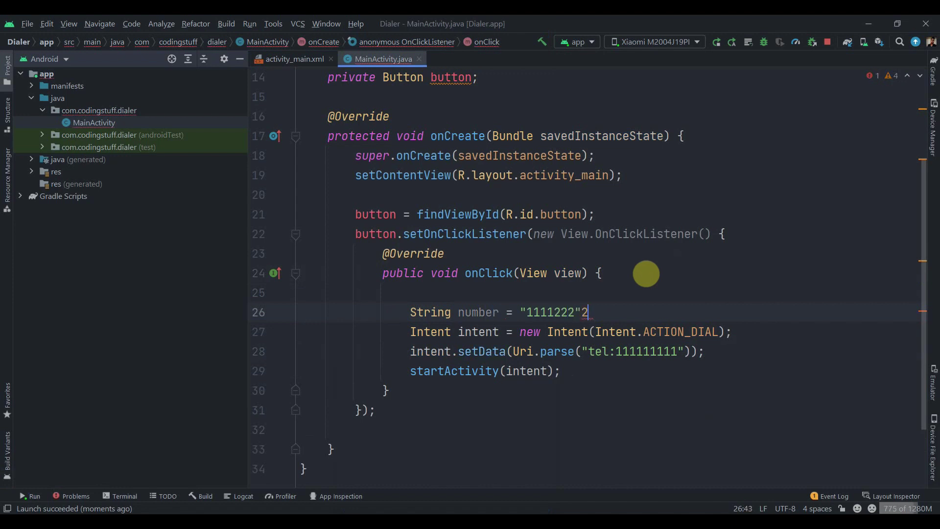
# Replace the hard-coded digits with "tel:" + number and relaunch the app.
pyautogui.press('BackSpace')
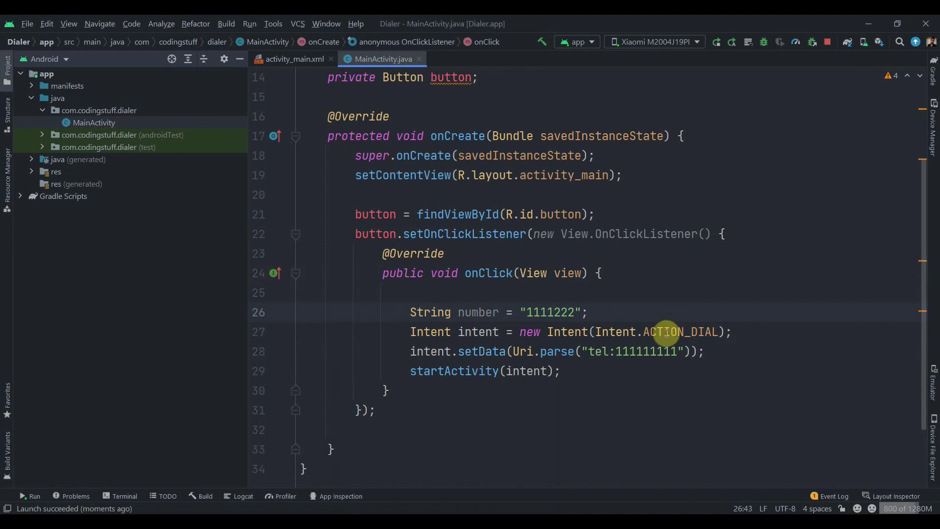
pyautogui.doubleClick(667, 352)
pyautogui.press('BackSpace')
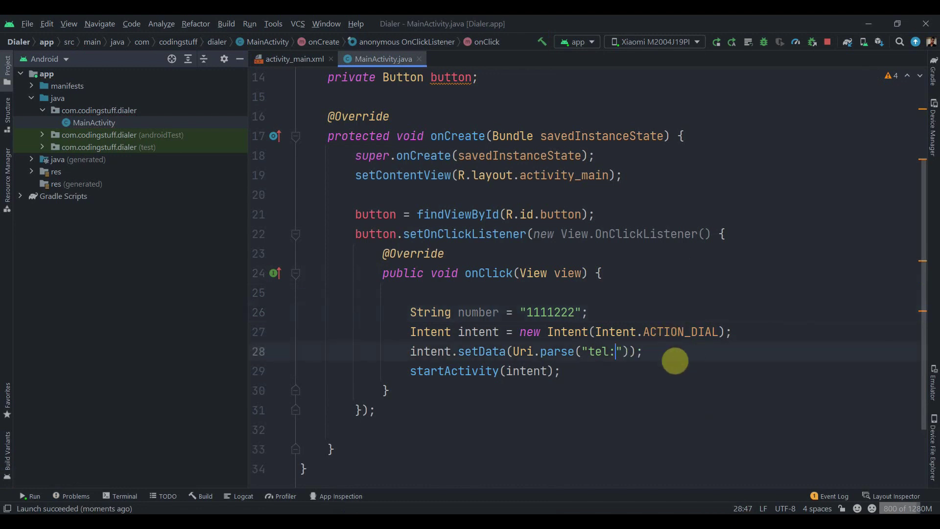
pyautogui.write('+')
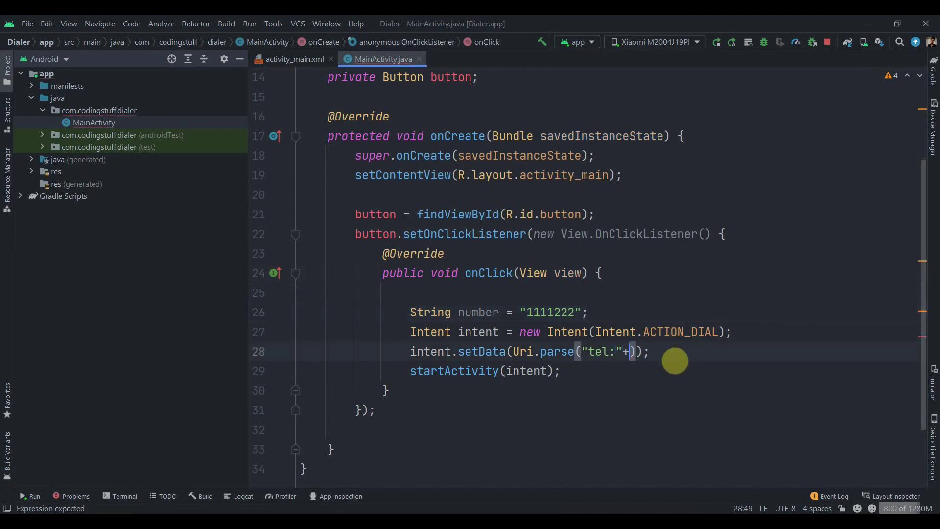
pyautogui.write('num')
pyautogui.press('Return')
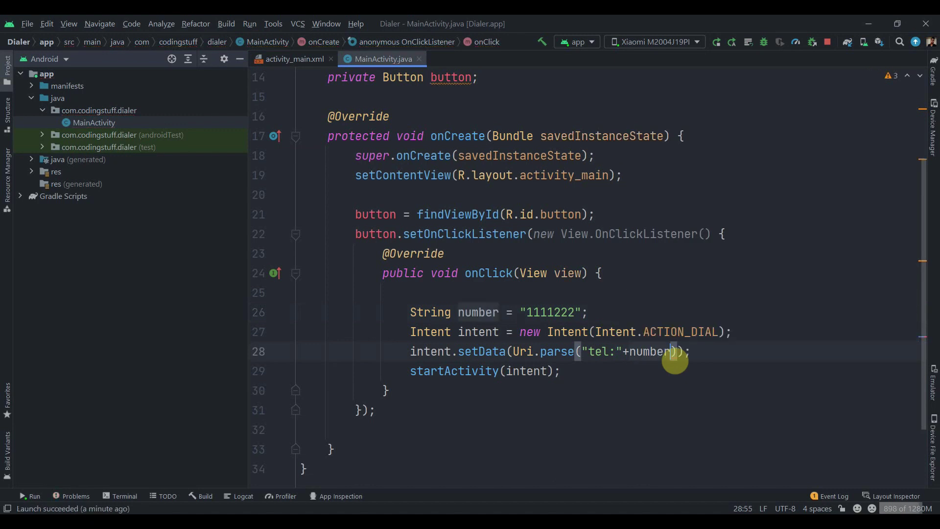
pyautogui.click(729, 42)
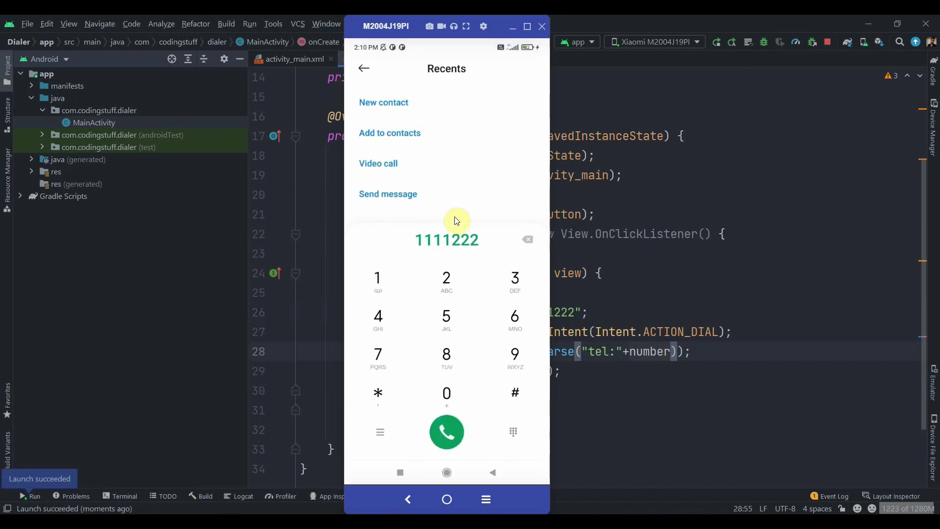
# Place a new TextView near the top of the activity_main layout.
pyautogui.click(805, 285)
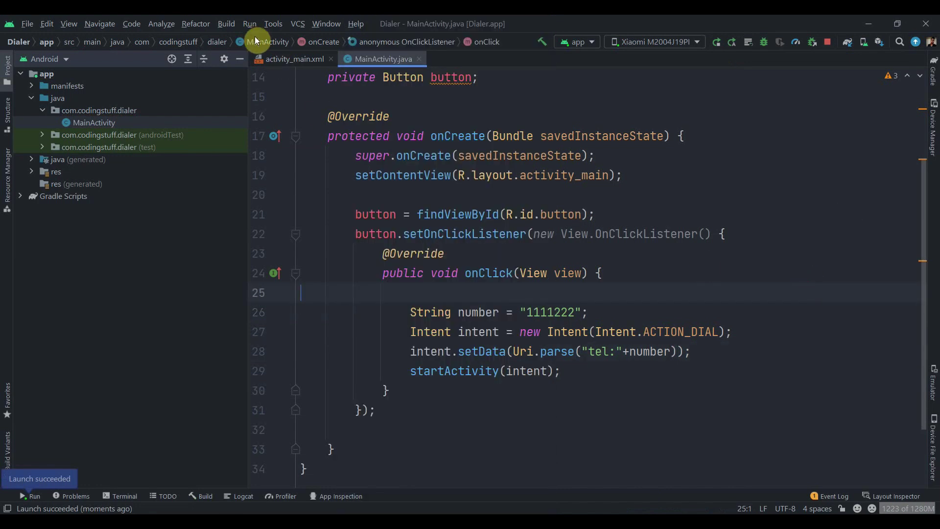
pyautogui.click(283, 59)
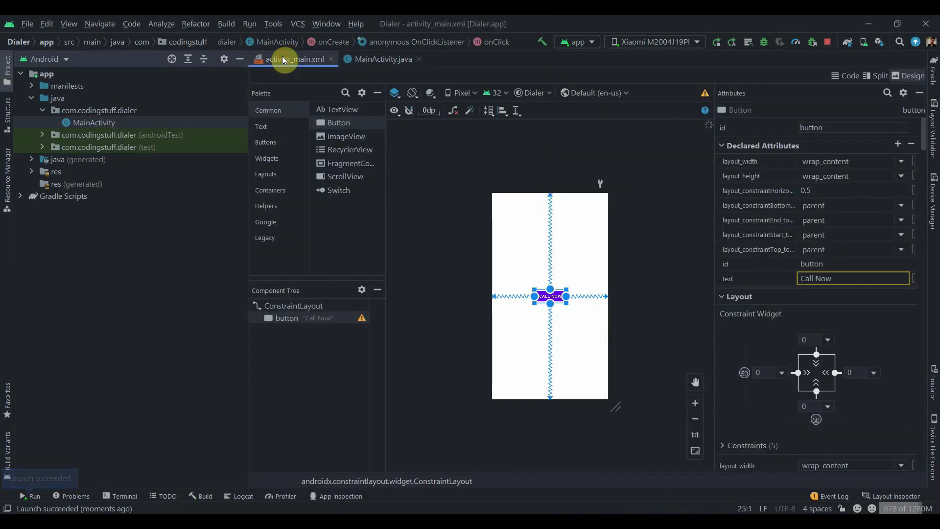
pyautogui.click(648, 230)
pyautogui.moveTo(350, 109); pyautogui.dragTo(541, 211)
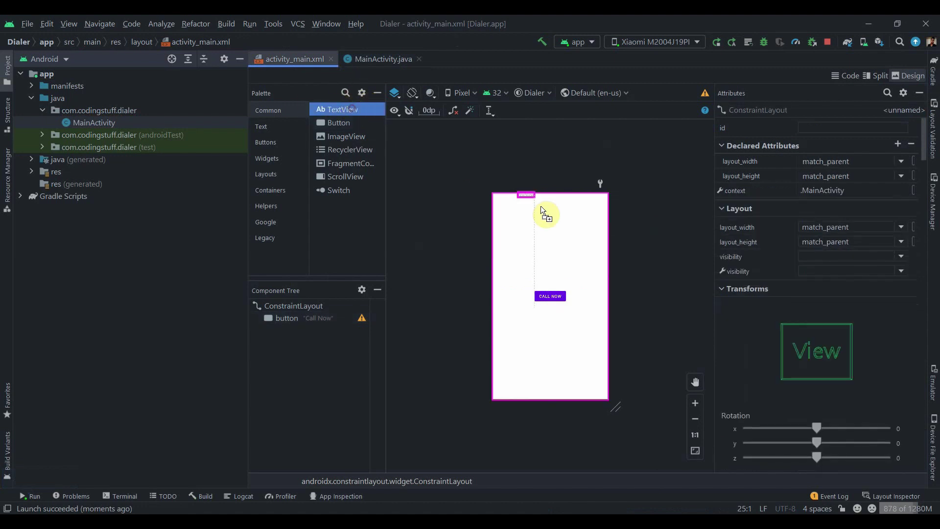
pyautogui.moveTo(546, 254); pyautogui.dragTo(549, 246)
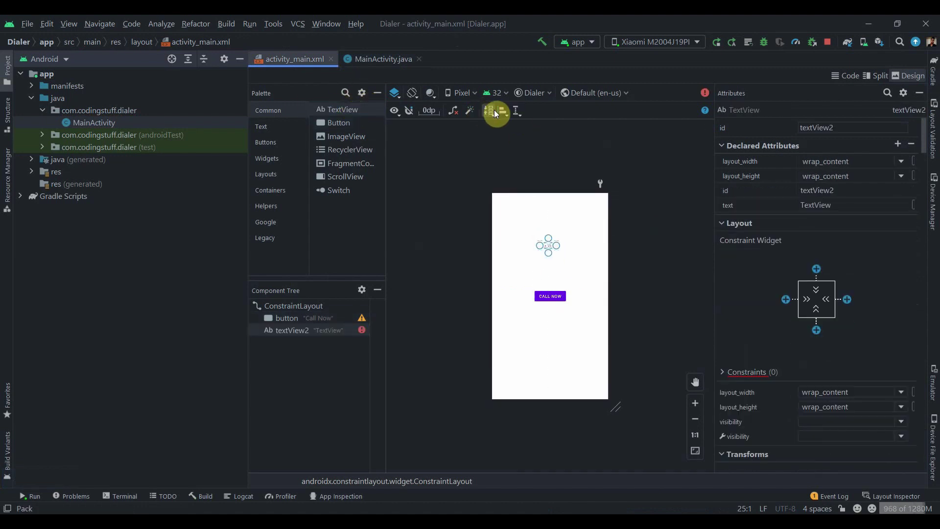
# Centre the TextView horizontally above the button and show the Split XML view.
pyautogui.click(506, 115)
pyautogui.click(540, 153)
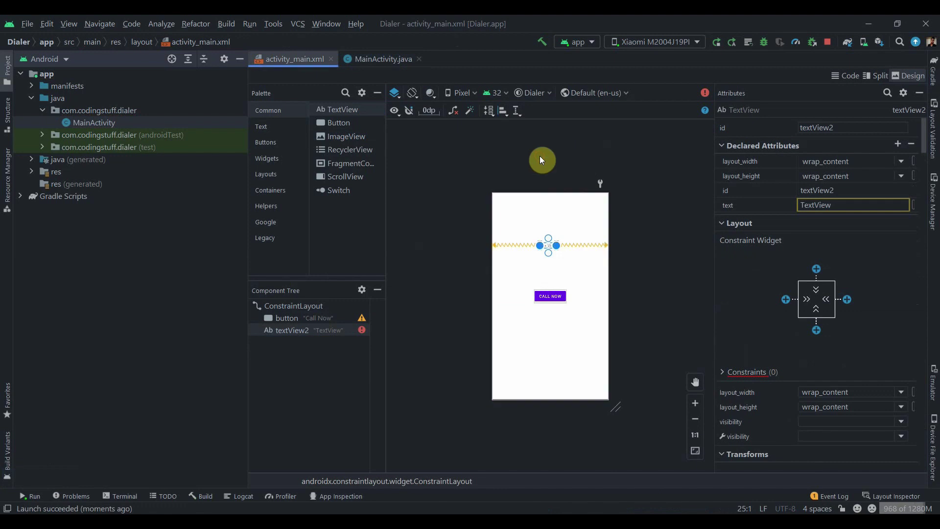
pyautogui.click(504, 109)
pyautogui.click(515, 140)
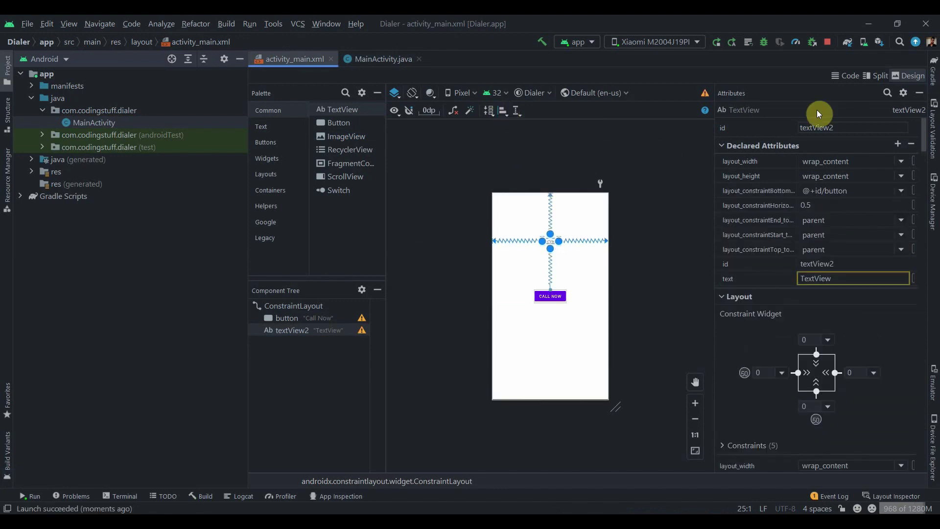
pyautogui.click(874, 76)
pyautogui.scroll(-2, 552, 323)
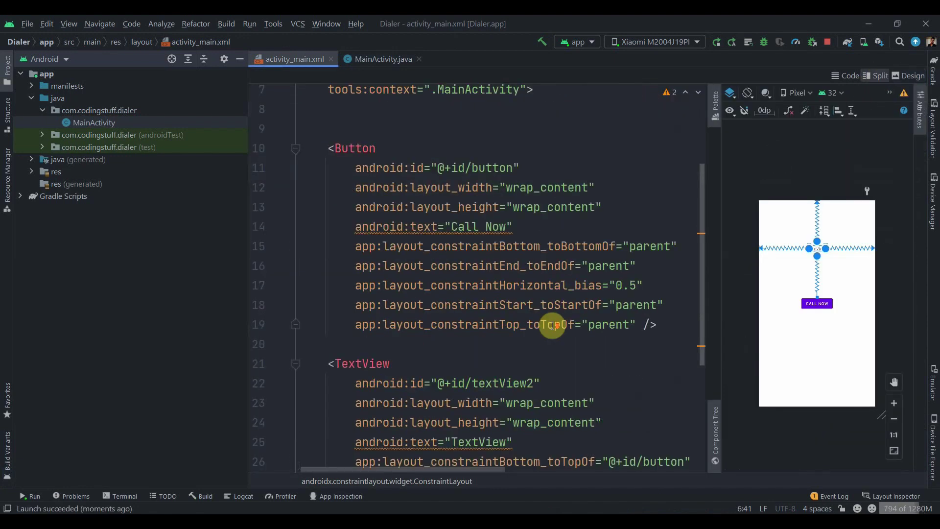
pyautogui.scroll(-2, 372, 253)
# Change the TextView's text from "TextView" to "999999999".
pyautogui.click(357, 231)
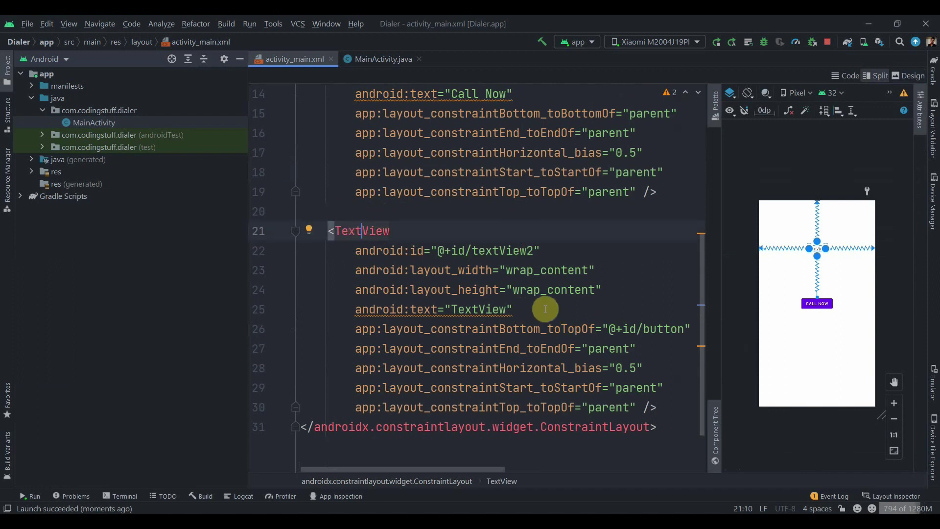
pyautogui.click(538, 305)
pyautogui.doubleClick(478, 309)
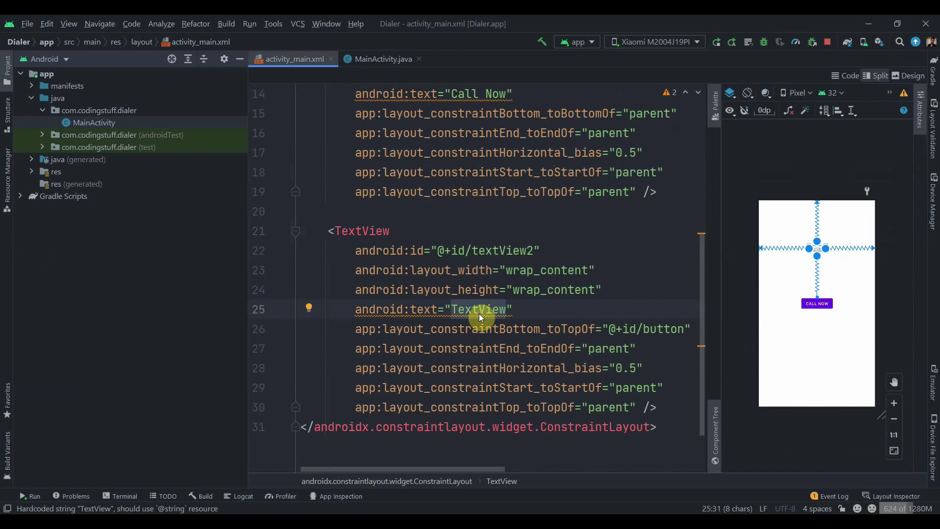
pyautogui.press('BackSpace')
pyautogui.write('9999999')
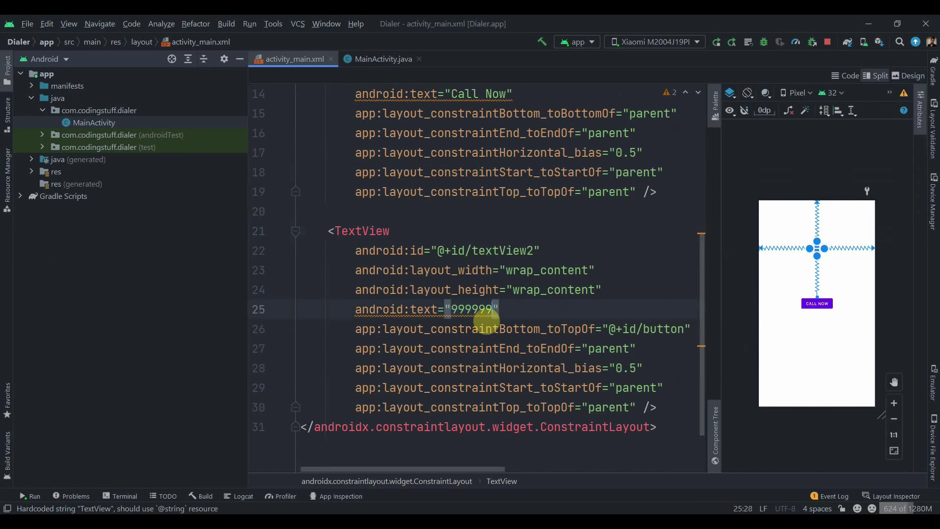
pyautogui.write('99')
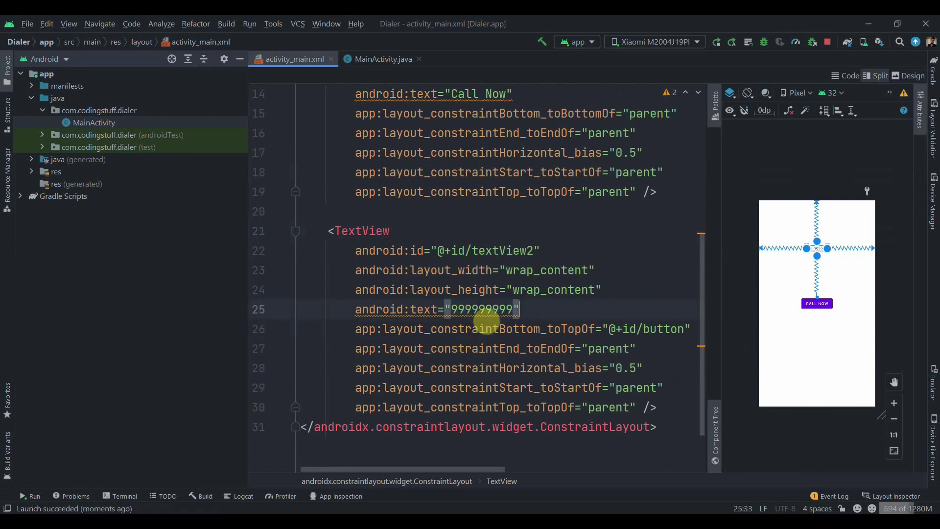
pyautogui.press('Right')
# Add android:autoLink="phone" and android:linksClickable="true" to the TextView.
pyautogui.press('Return')
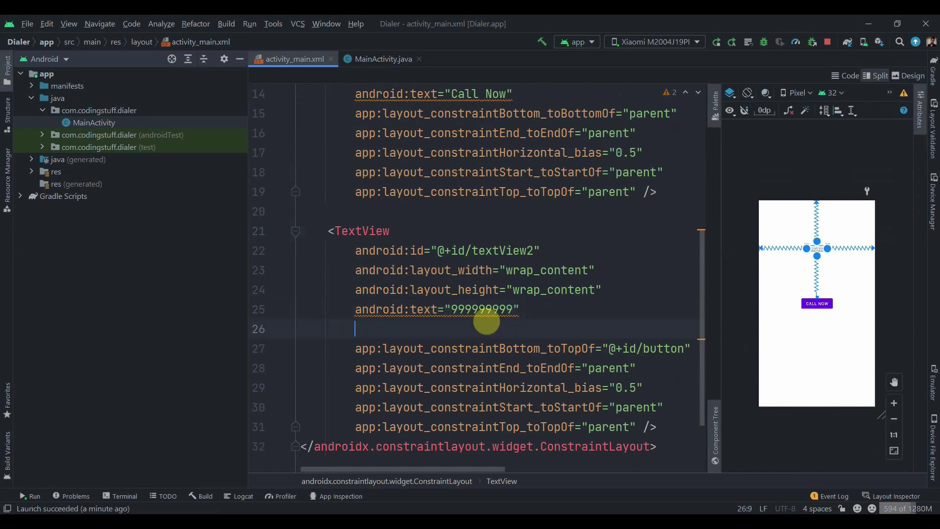
pyautogui.write('au')
pyautogui.press('Return')
pyautogui.write('ph')
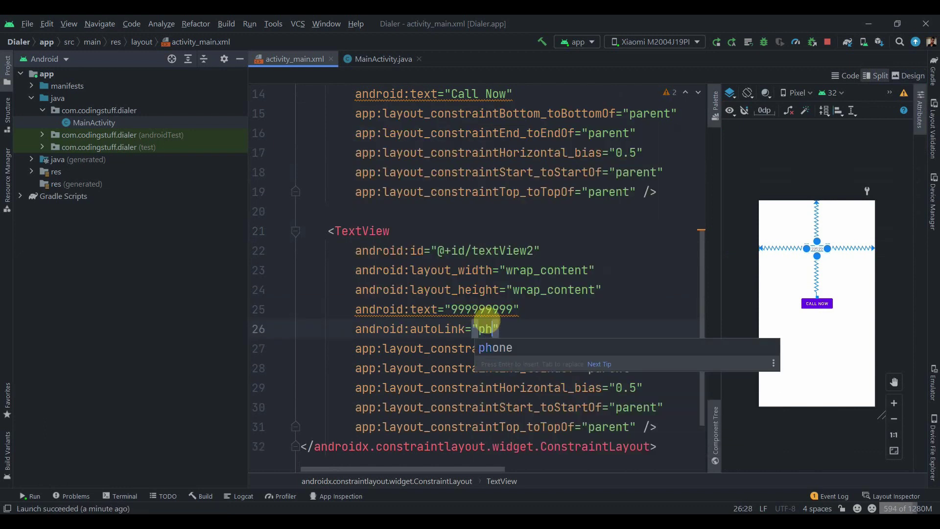
pyautogui.press('Return')
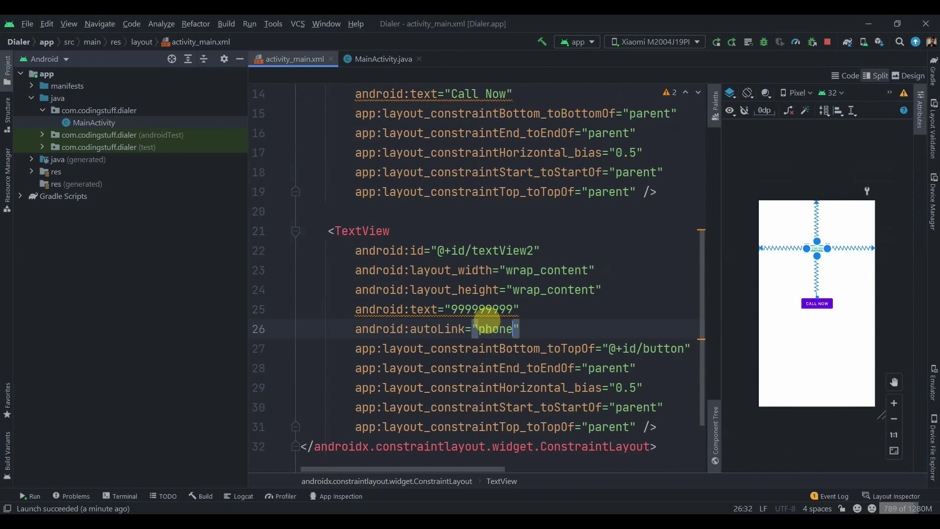
pyautogui.press('Return')
pyautogui.write('link')
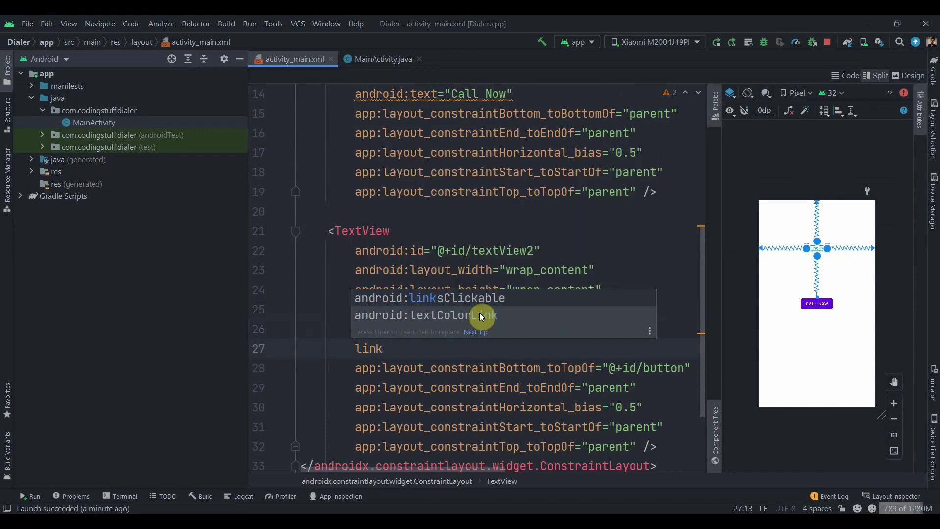
pyautogui.press('Return')
pyautogui.press('Return')
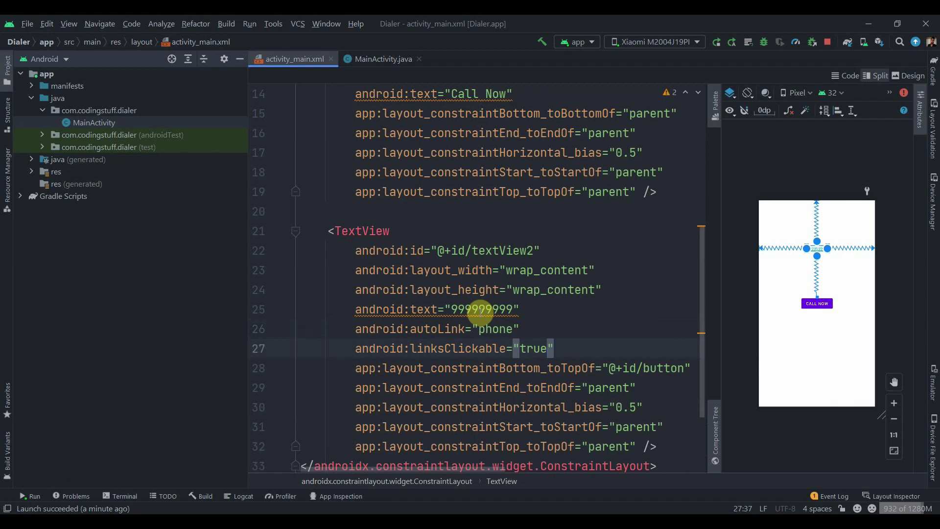
pyautogui.press('Up')
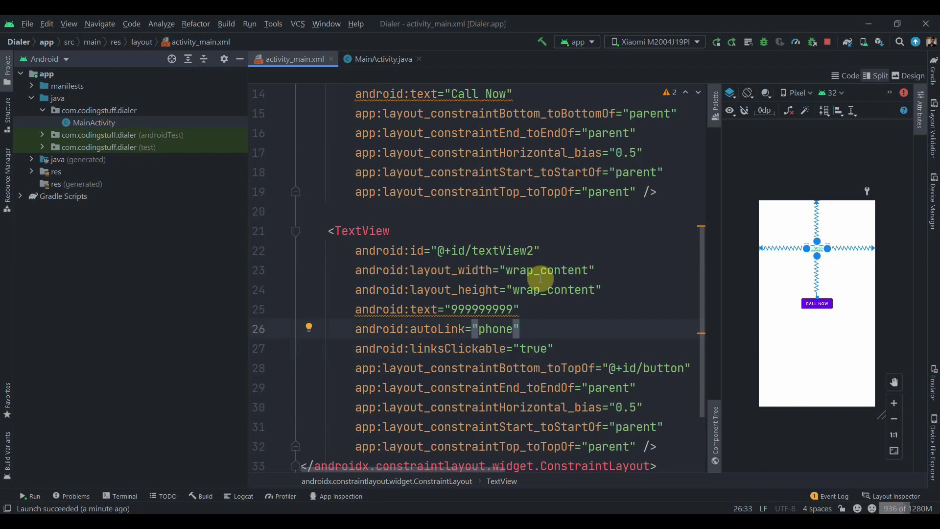
pyautogui.click(493, 309)
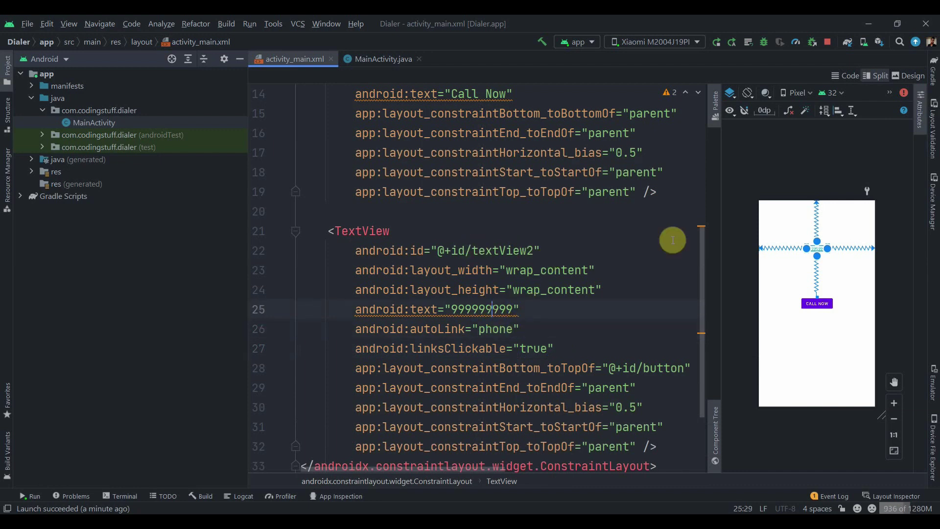
pyautogui.click(368, 61)
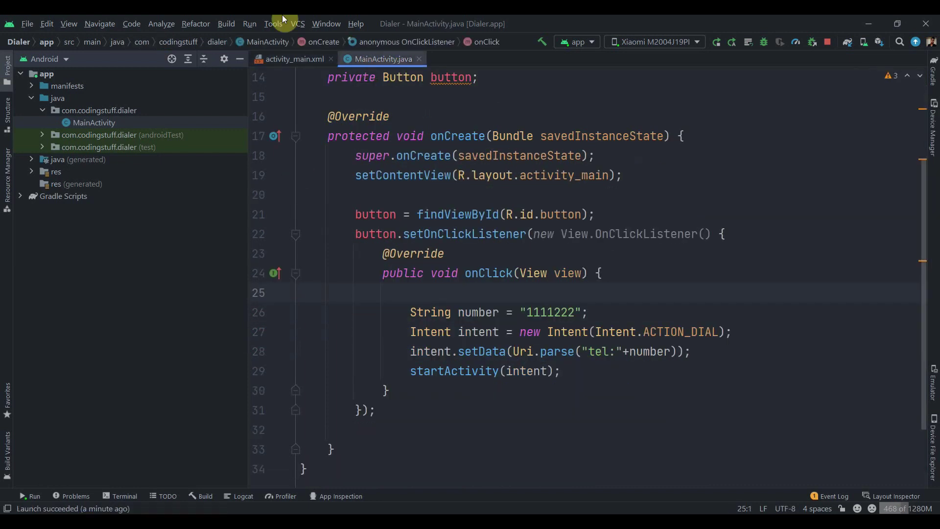
# Deploy the updated Dialer app to the phone from the activity_main.xml tab.
pyautogui.click(289, 53)
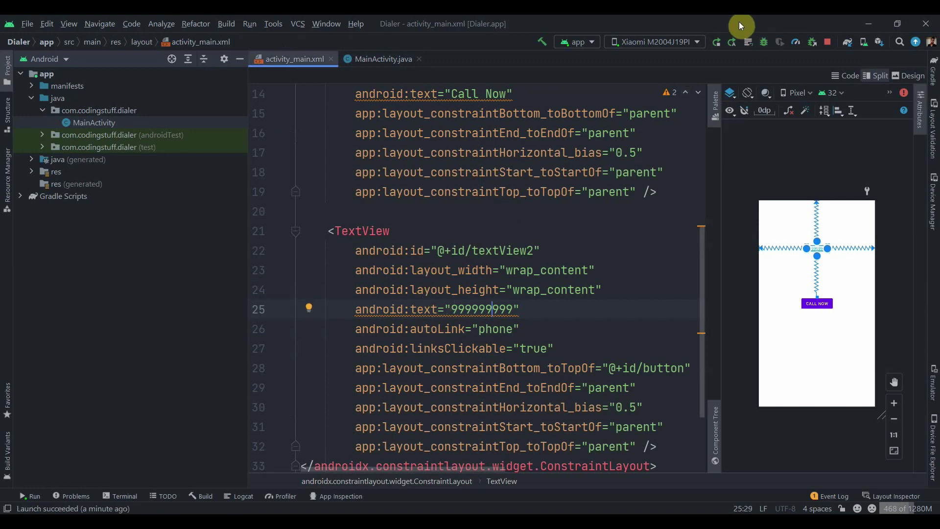
pyautogui.click(712, 41)
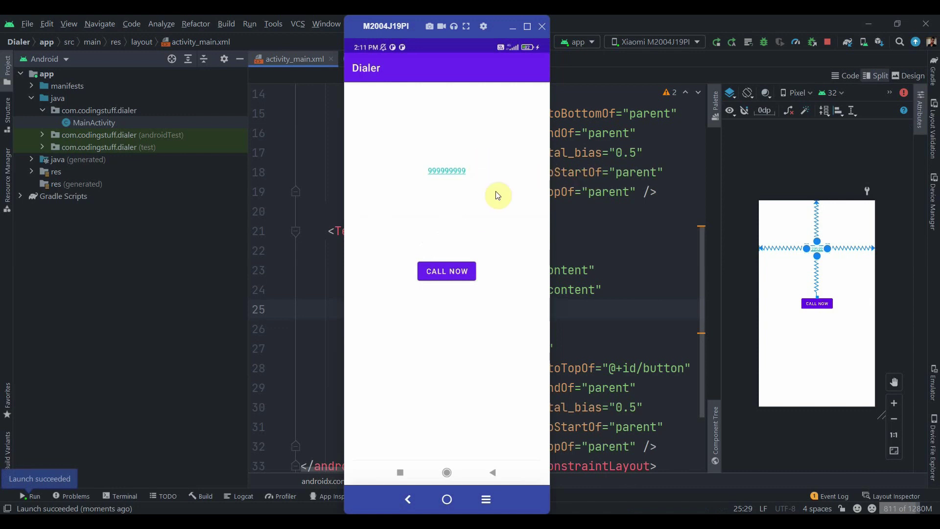
# Tap the 999999999 link and open it with Phone to confirm the dialer shows it.
pyautogui.click(454, 172)
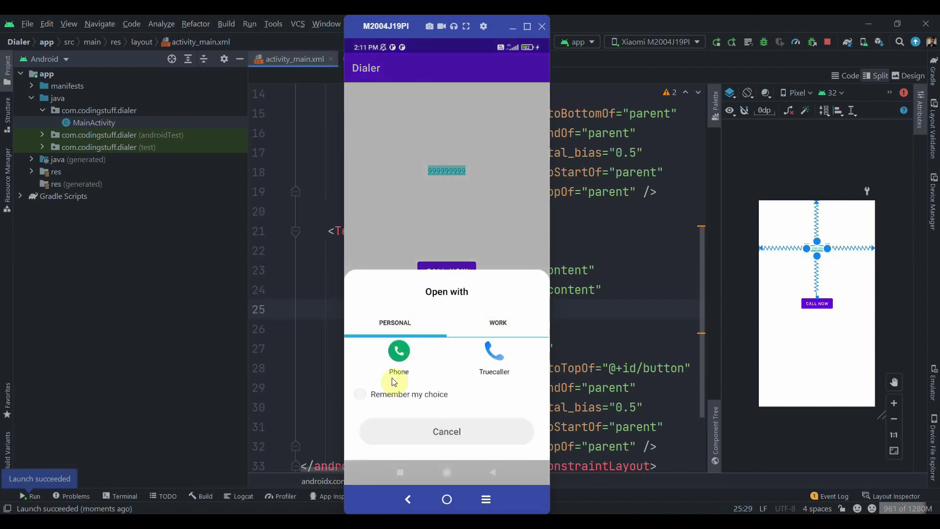
pyautogui.click(407, 345)
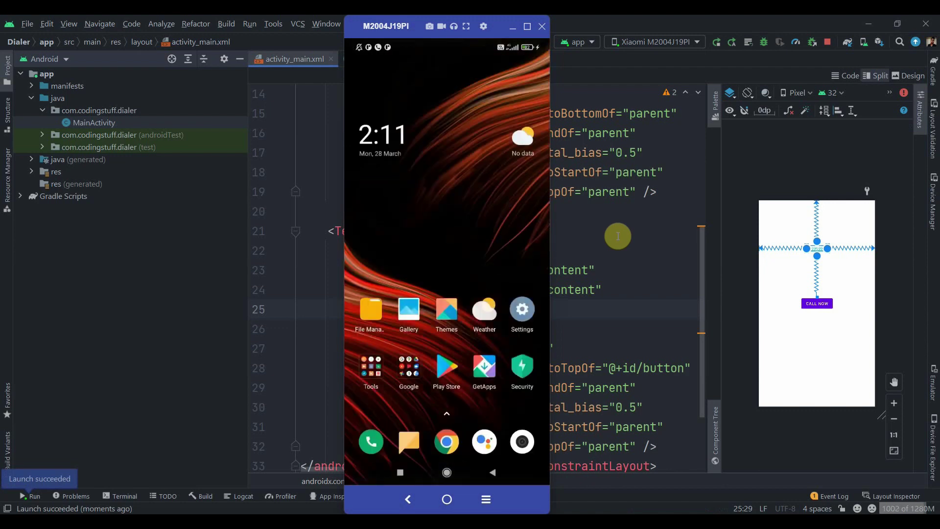
# Return to the editor and show activity_main.xml with the autoLink phone TextView.
pyautogui.click(647, 243)
pyautogui.click(386, 59)
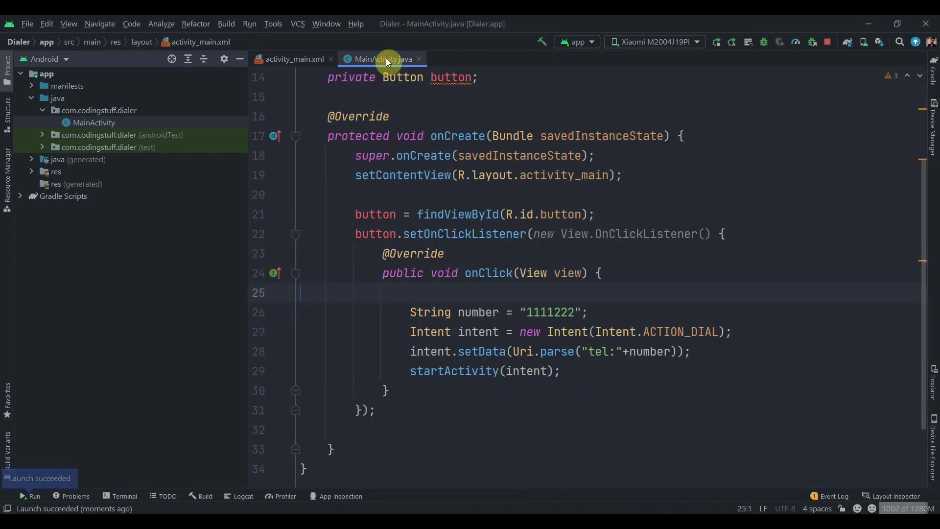
pyautogui.click(307, 58)
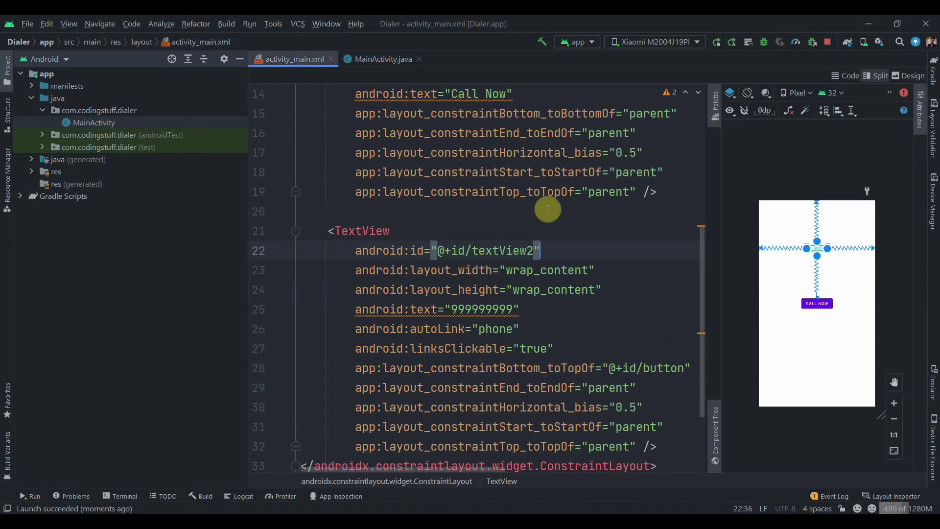